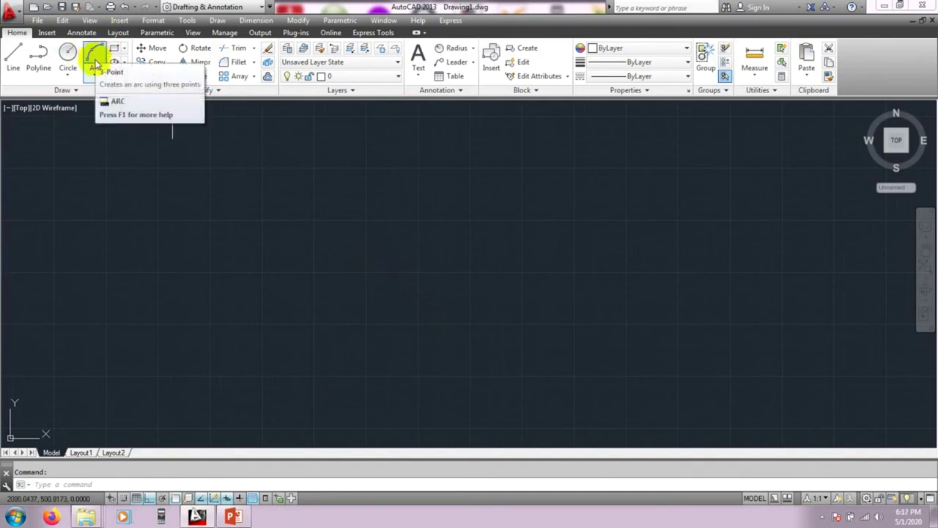
left_click(95, 67)
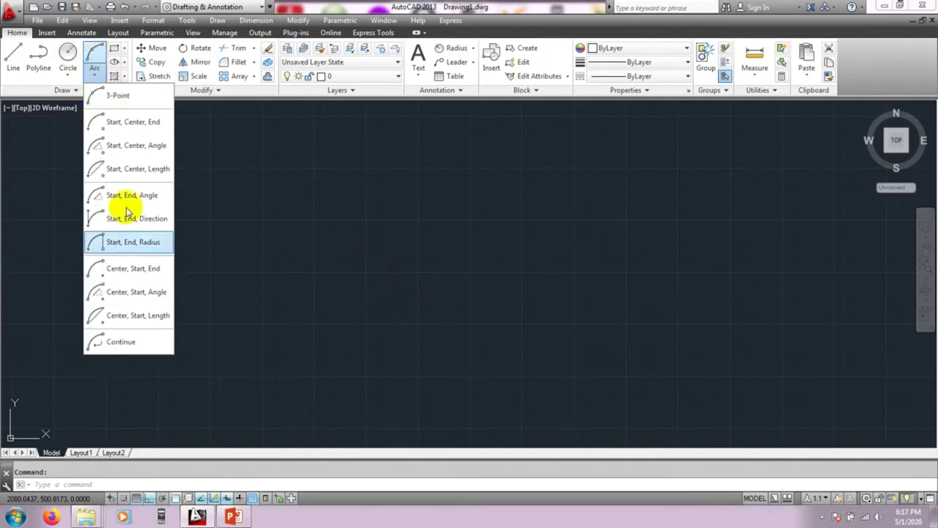
left_click(126, 63)
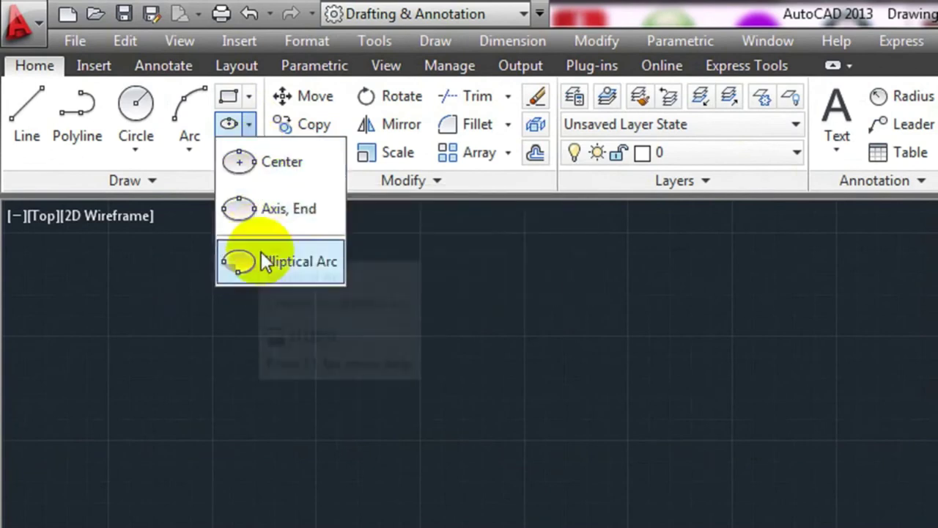
left_click(182, 156)
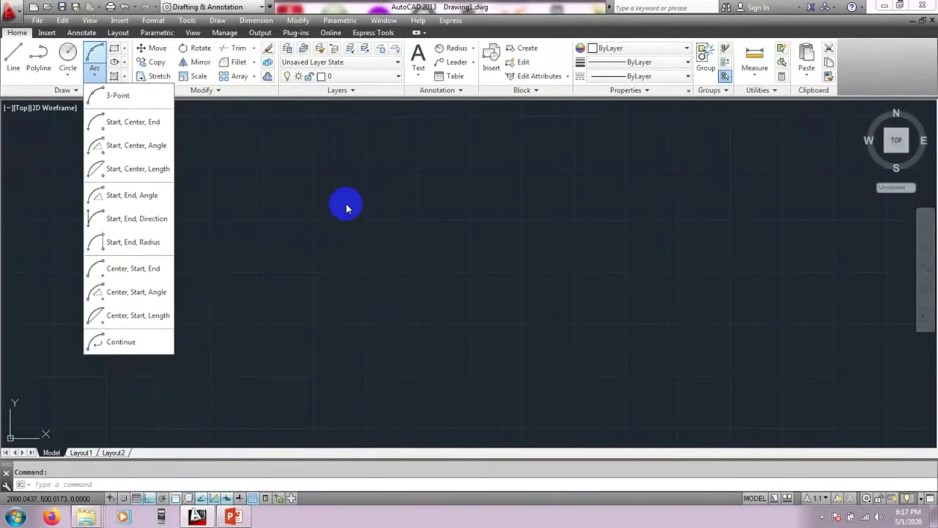
left_click(722, 270)
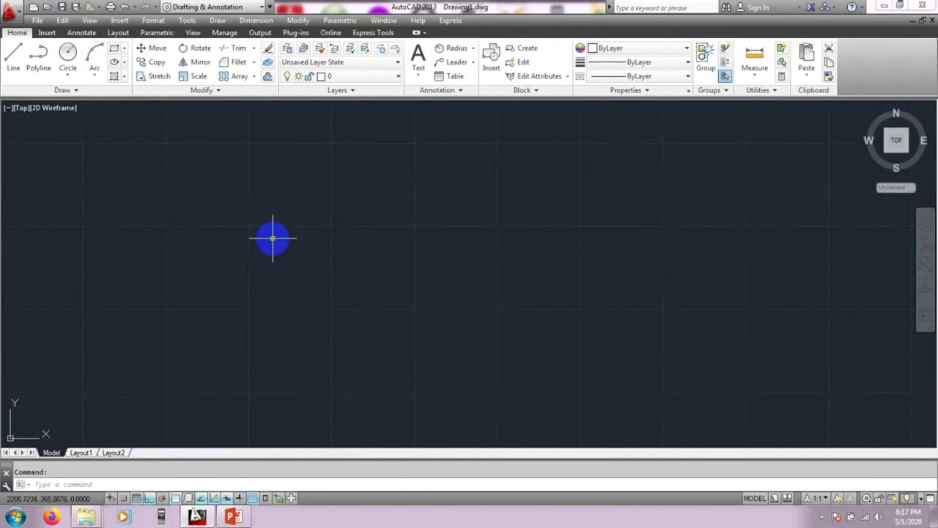
Draw an upright ellipse with a vertical axis of 100 and a distance of 25 to the other axis
type("EL")
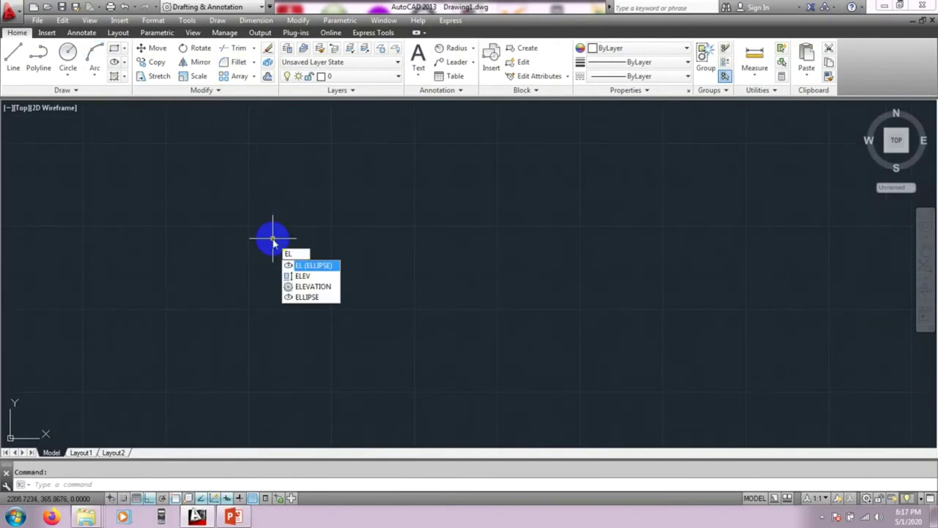
key("Return")
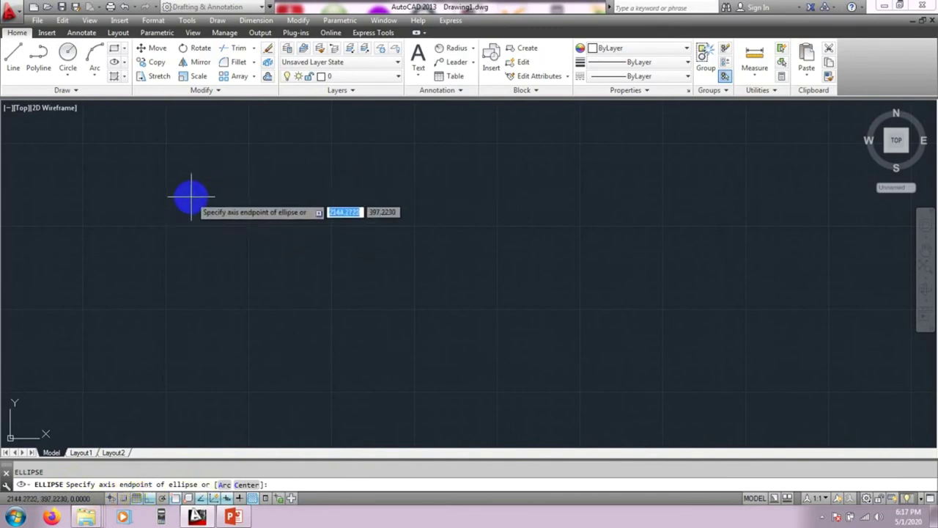
left_click(213, 180)
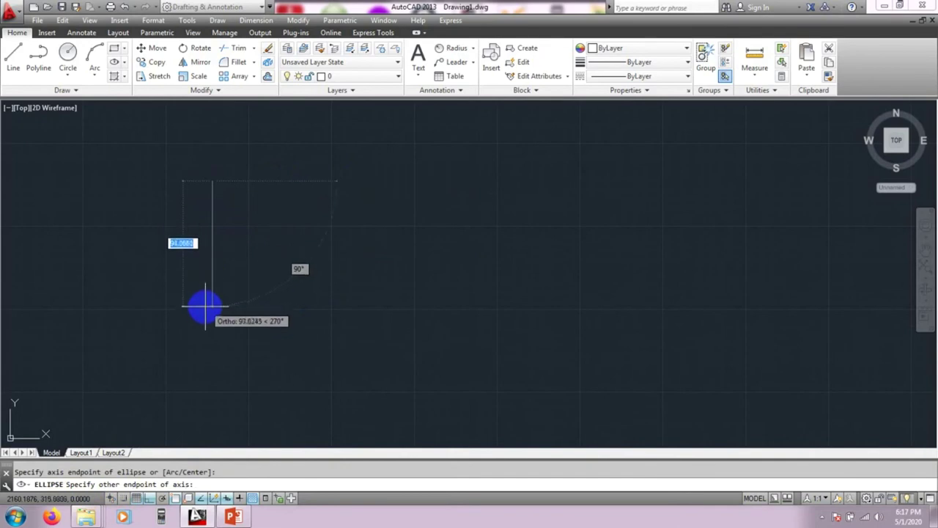
mouse_move(205, 310)
middle_mouse_down()
mouse_move(210, 279)
mouse_move(212, 305)
middle_mouse_up()
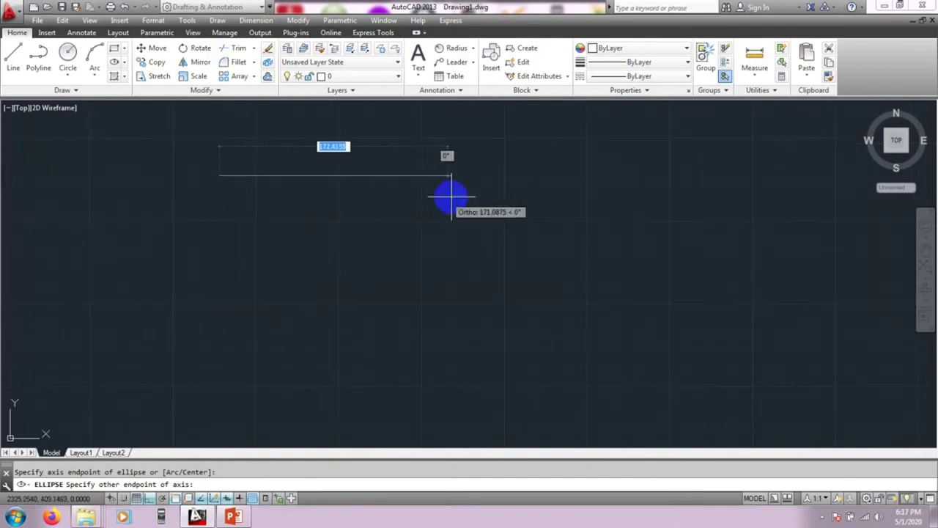
left_click(150, 499)
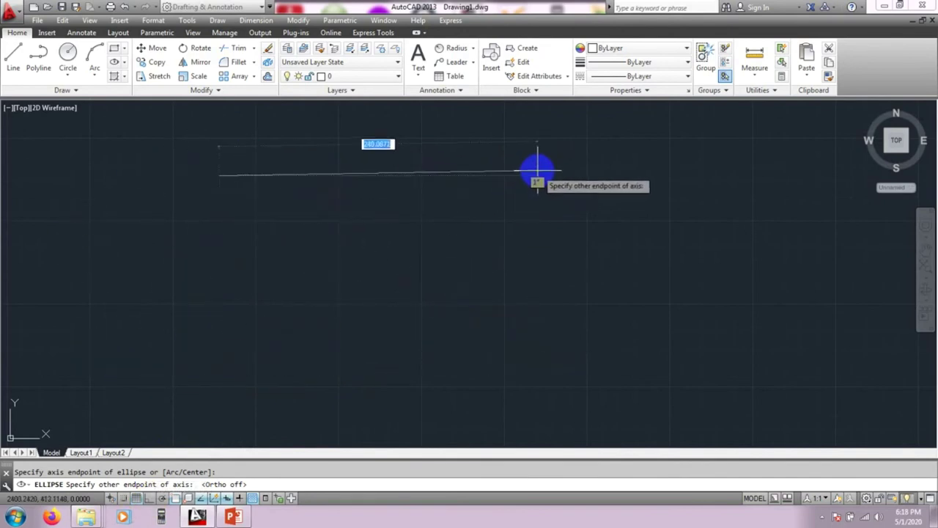
left_click(149, 499)
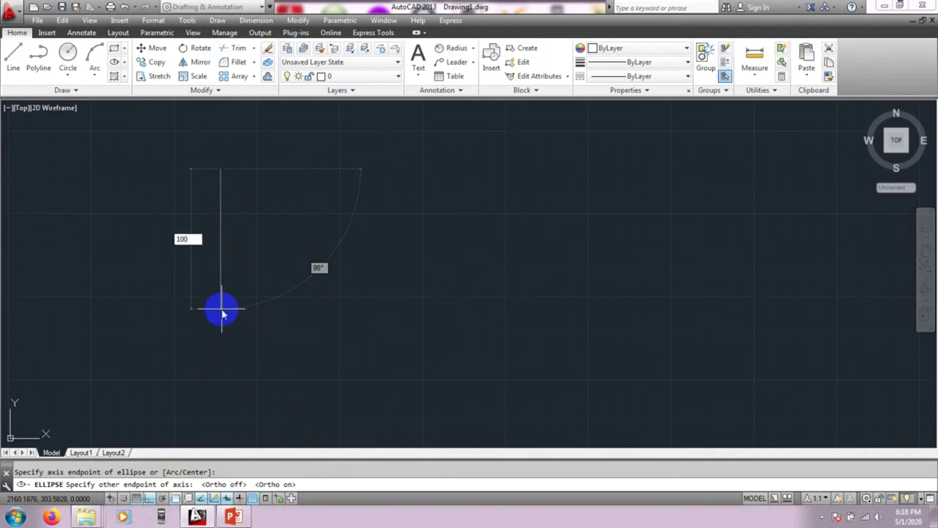
key("Return")
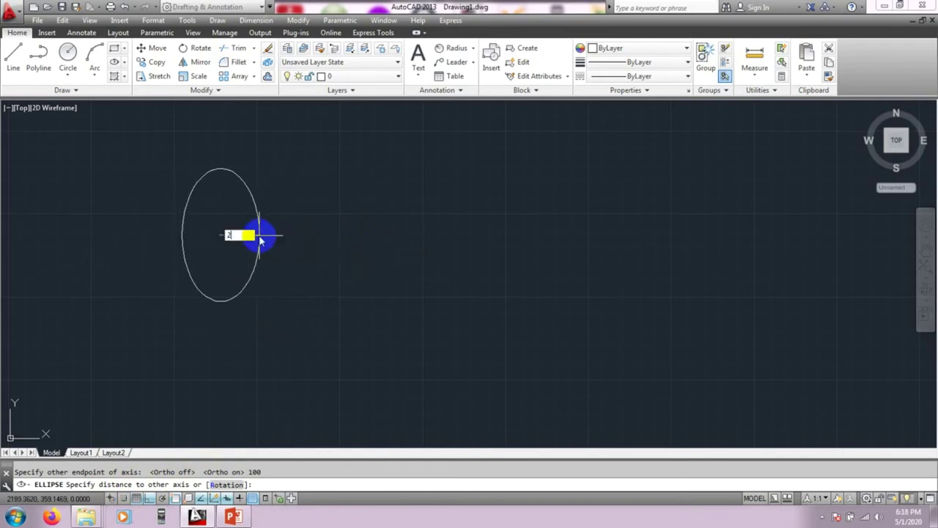
key("Return")
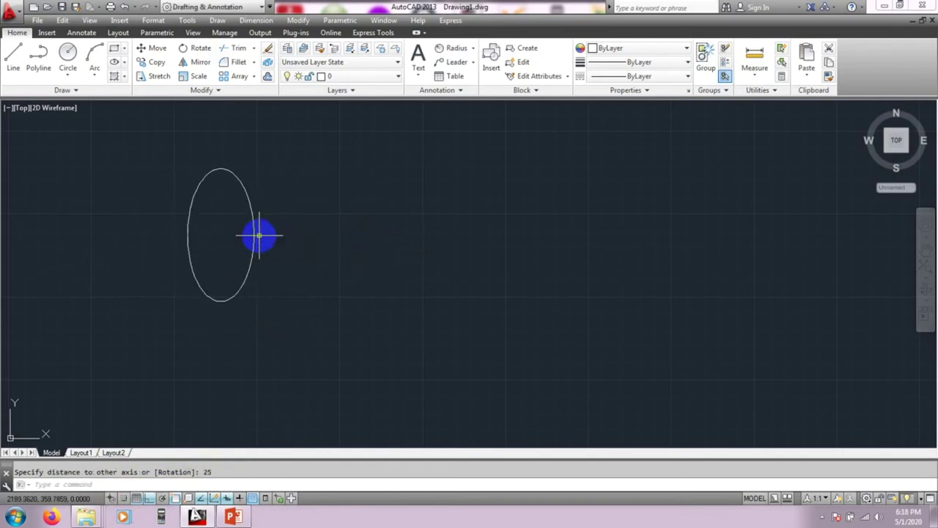
Draw two lines from the ellipse's centre, one to its top end and one to its right side
middle_click_drag(215, 241, 220, 242)
left_click(14, 59)
left_click(227, 238)
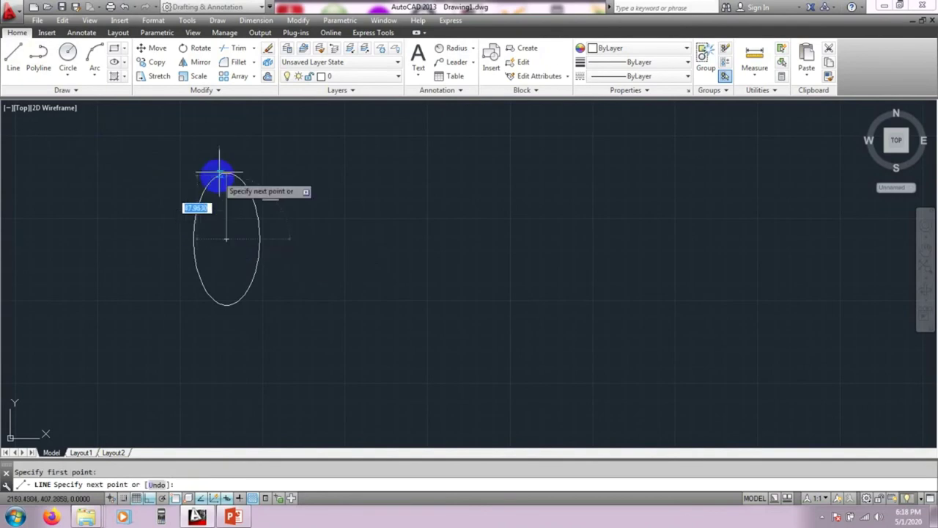
left_click(227, 174)
key("Escape")
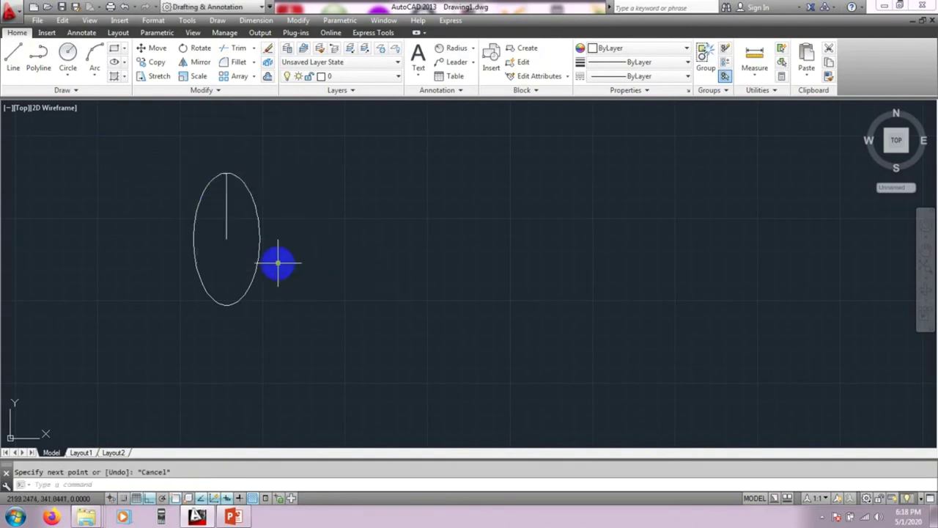
key("Return")
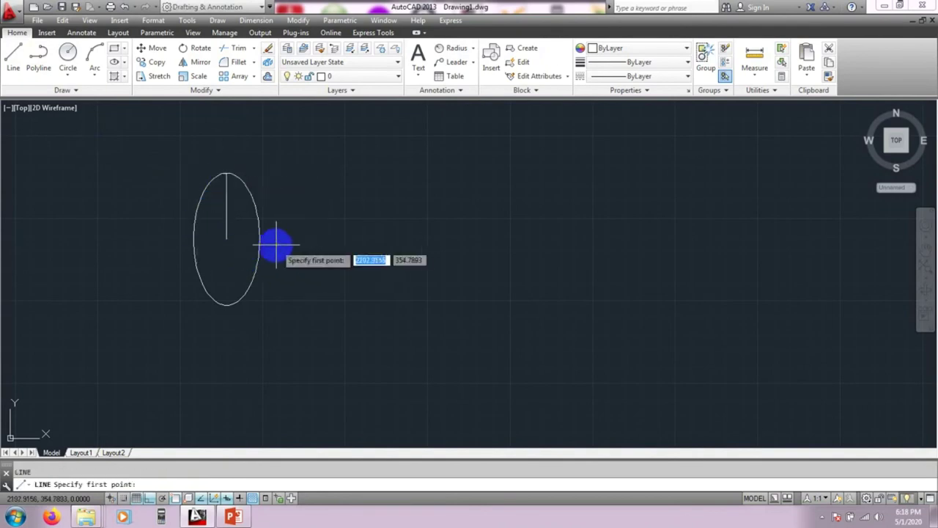
left_click(226, 238)
left_click(259, 239)
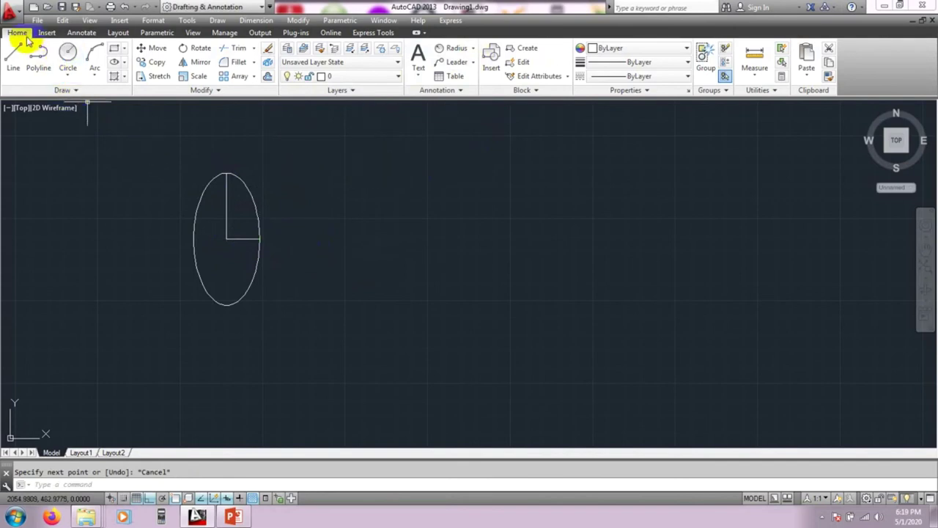
mouse_move(405, 199)
middle_mouse_down()
mouse_move(405, 209)
mouse_move(401, 188)
middle_mouse_up()
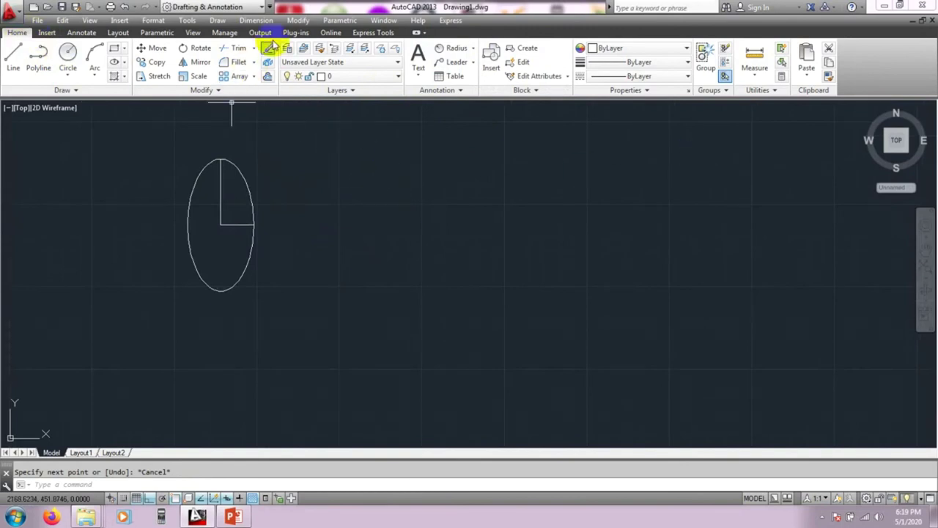
left_click(256, 21)
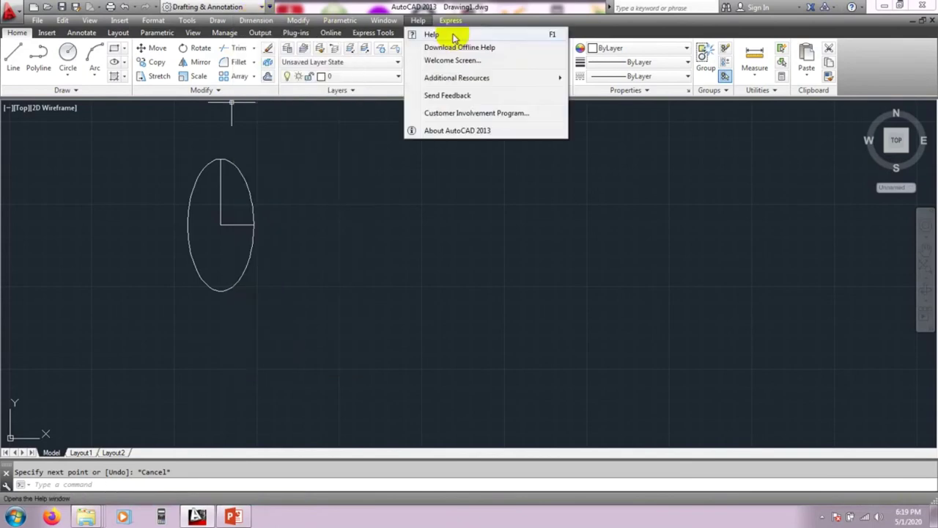
left_click(343, 178)
left_click(453, 107)
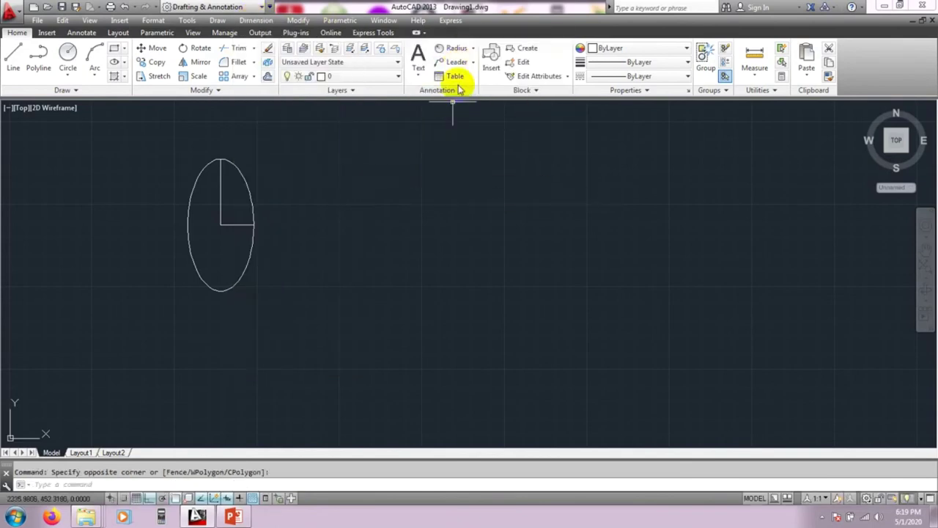
Add a linear dimension to the vertical half-axis line, placed left of the ellipse
left_click(471, 48)
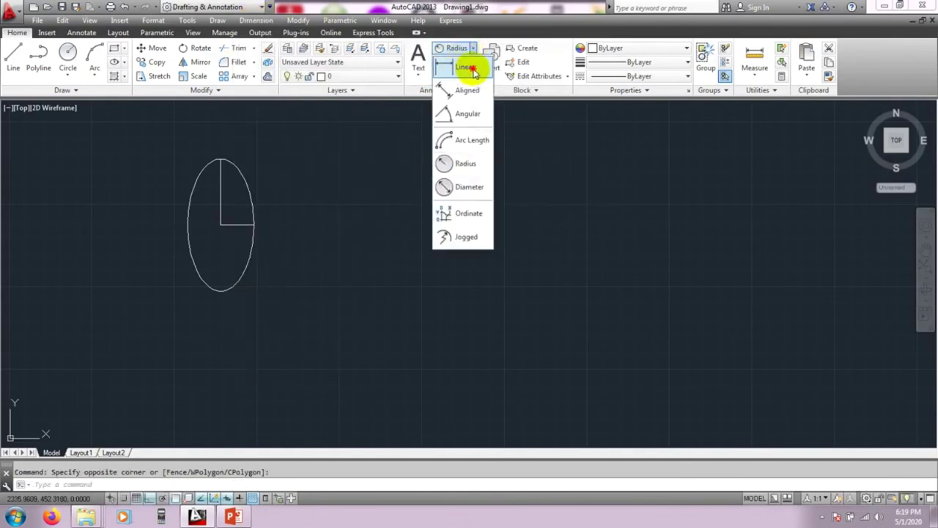
left_click(473, 69)
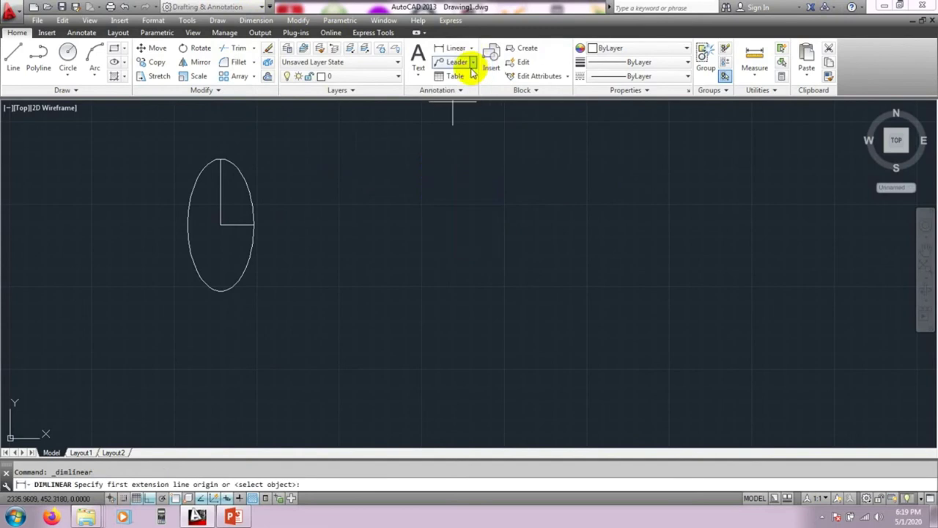
left_click(220, 226)
left_click(222, 158)
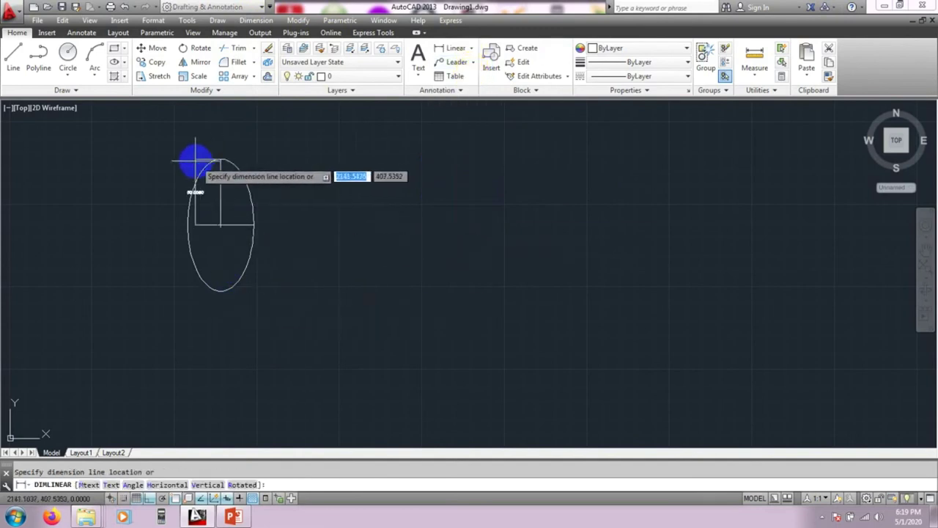
left_click(166, 161)
Add a linear dimension to the horizontal half-axis line, placed just below it
scroll(198, 217, "up", 4)
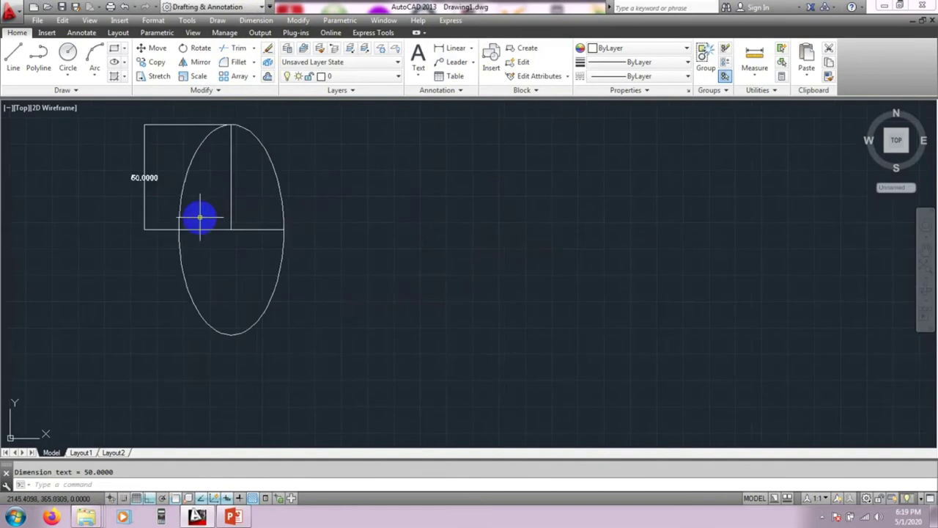
middle_click_drag(199, 243, 210, 342)
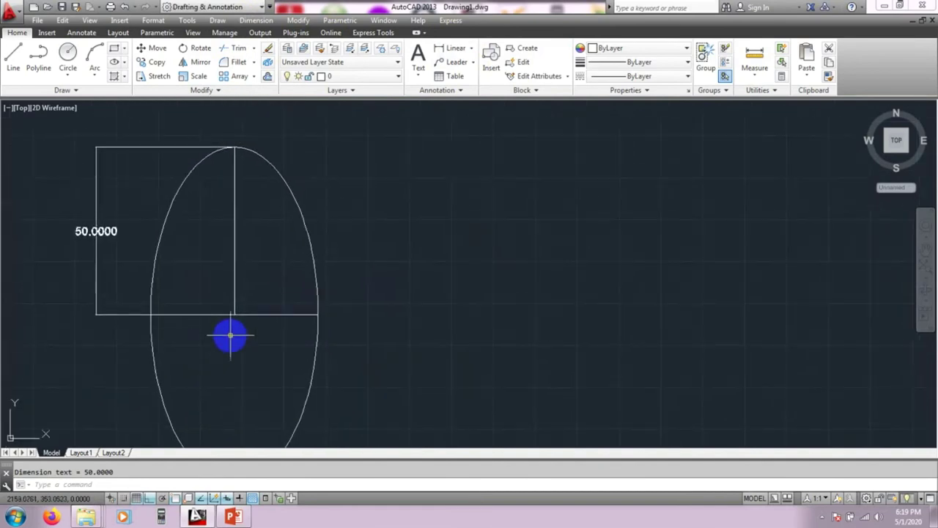
key("Return")
left_click(234, 315)
left_click(317, 315)
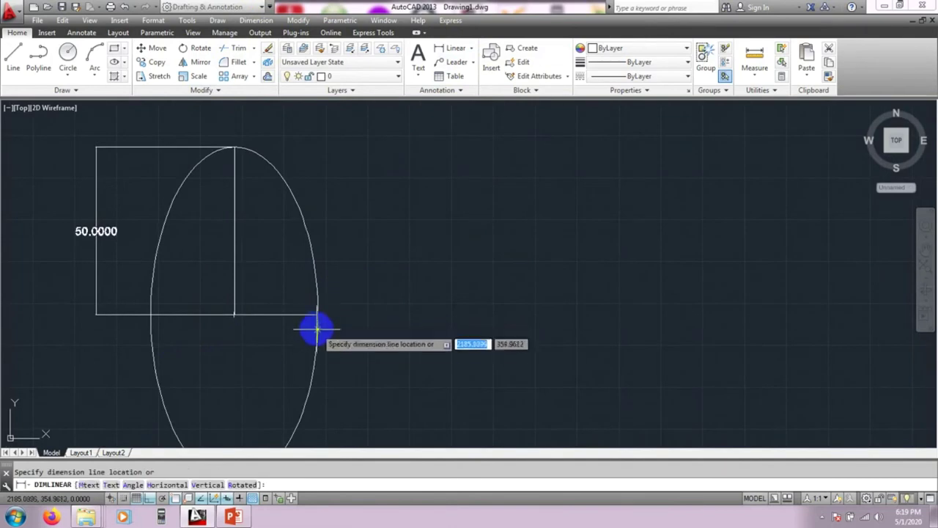
left_click(319, 337)
Draw a second ellipse right of the first with a horizontal axis of 150 and a distance of 50 to the other axis
scroll(411, 313, "down", 2)
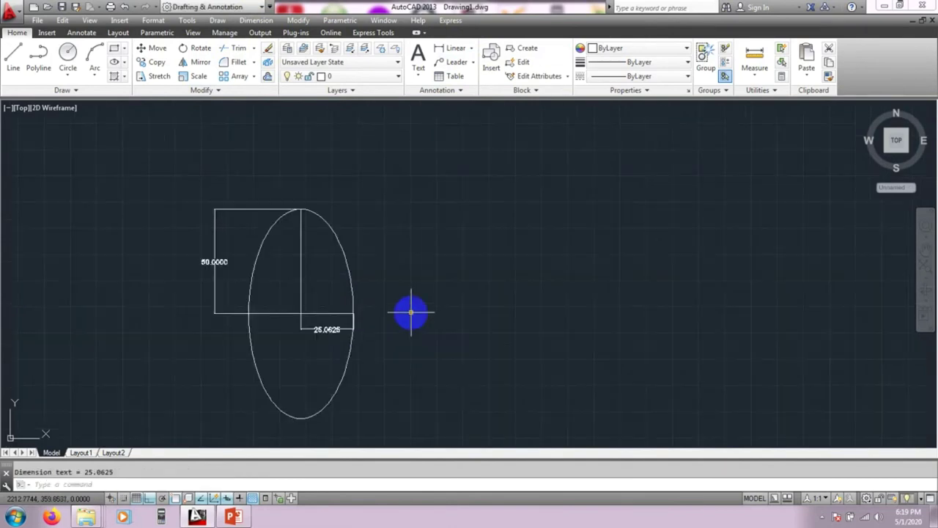
middle_click_drag(411, 313, 300, 288)
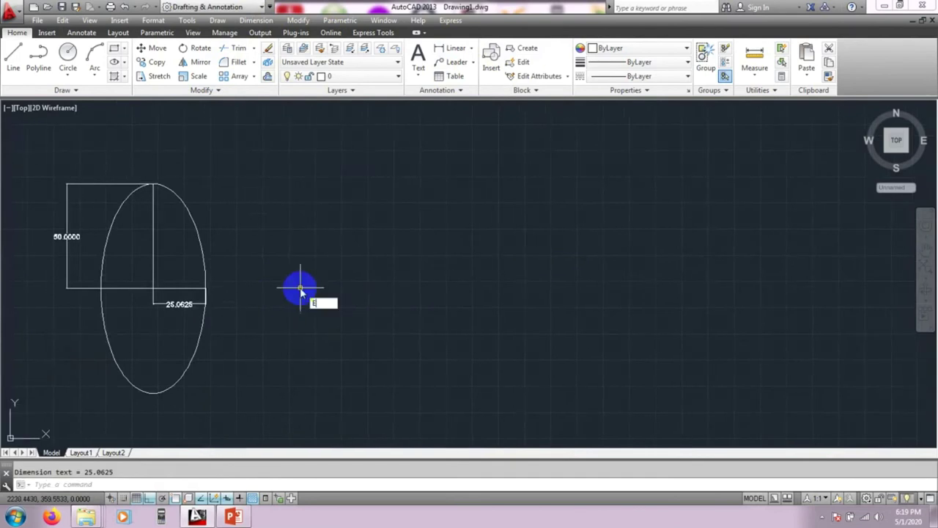
type("L")
key("Return")
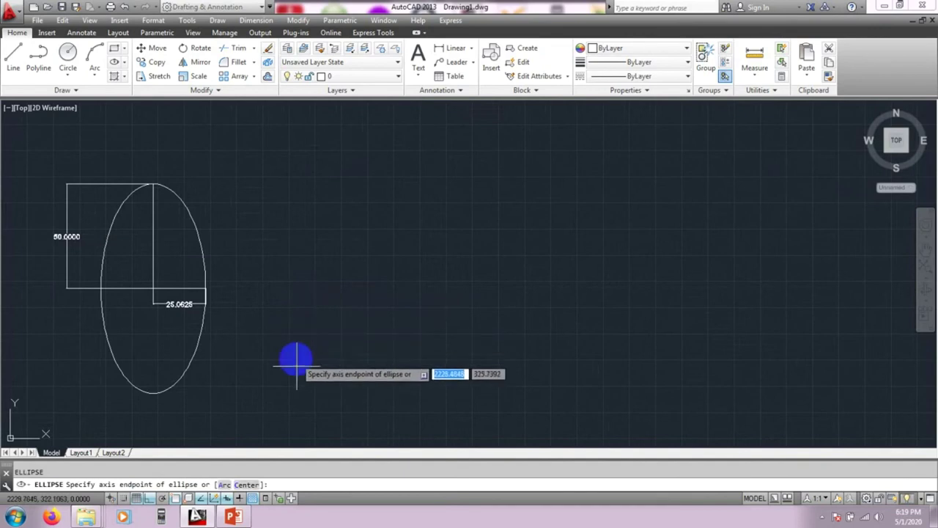
middle_click_drag(330, 236, 308, 233)
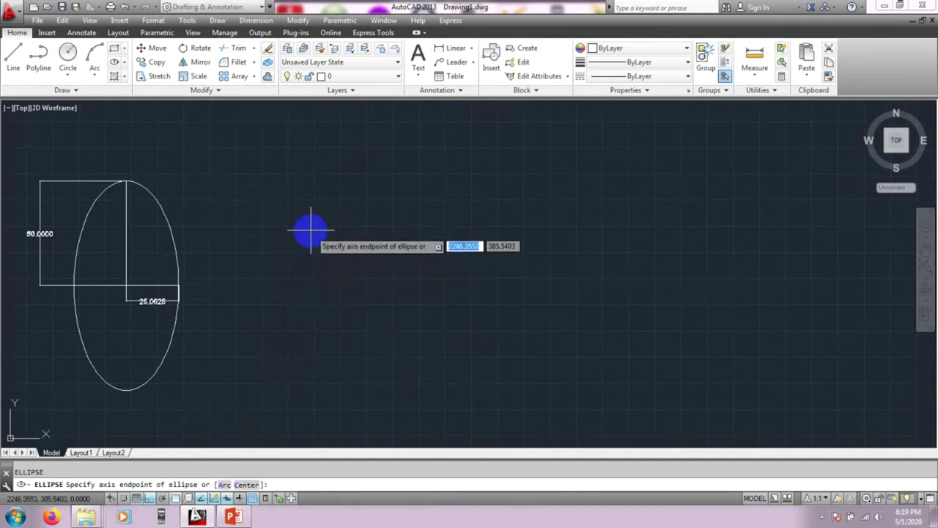
left_click(317, 258)
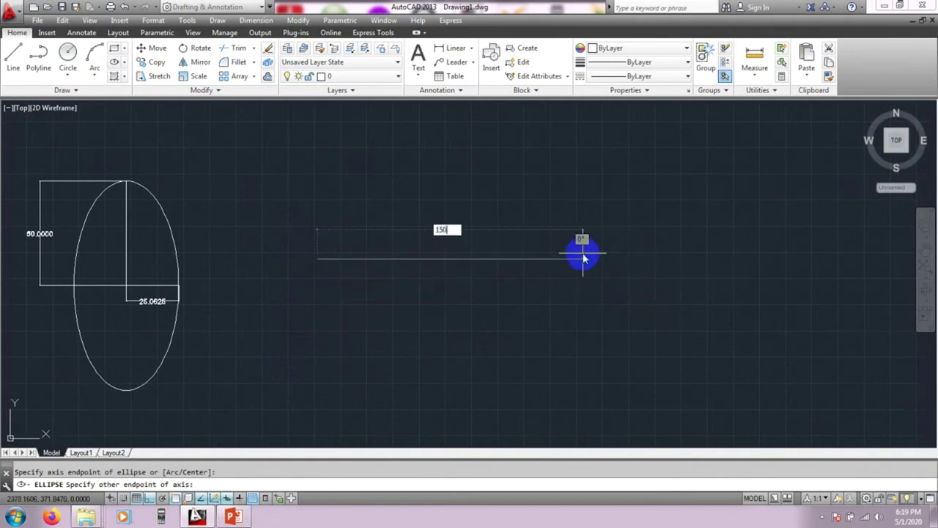
type("150")
key("Return")
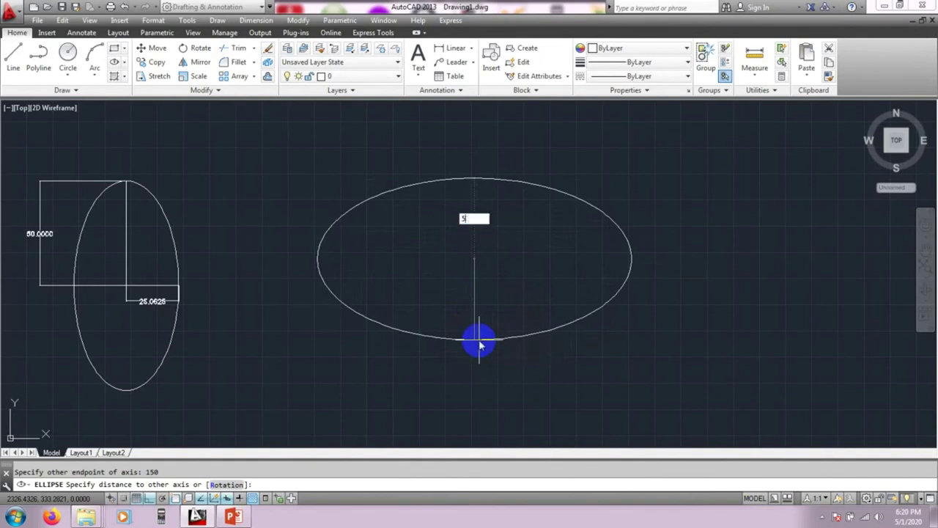
key("Return")
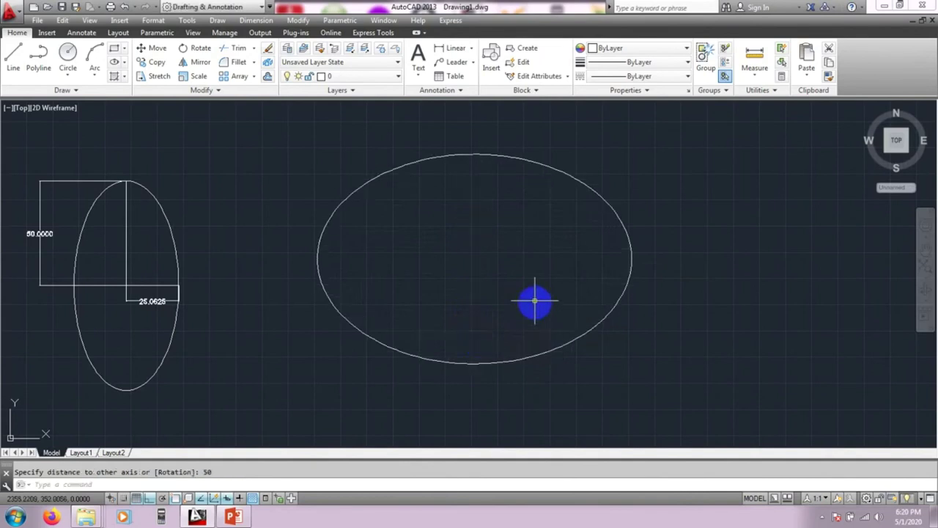
scroll(519, 286, "down", 2)
scroll(490, 268, "down", 1)
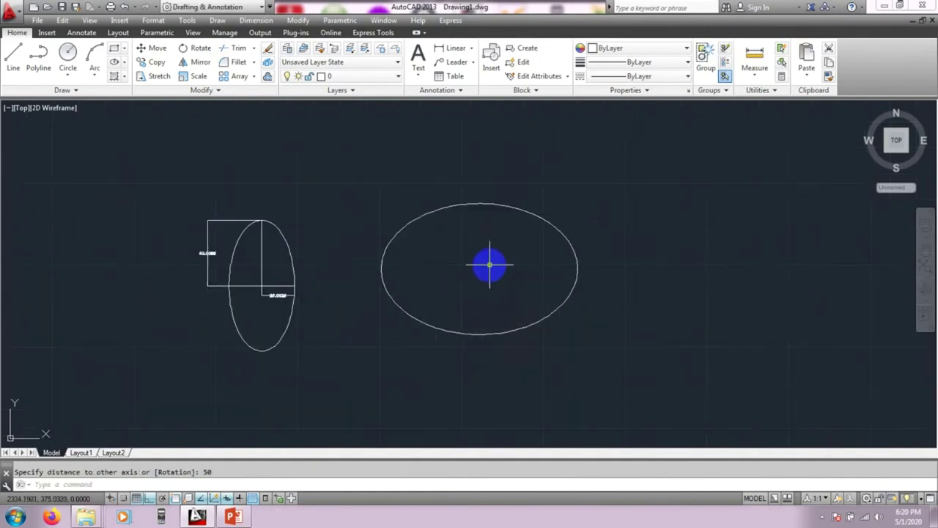
middle_click_drag(490, 263, 278, 254)
mouse_move(423, 253)
middle_mouse_down()
mouse_move(272, 253)
mouse_move(369, 256)
mouse_move(321, 260)
middle_mouse_up()
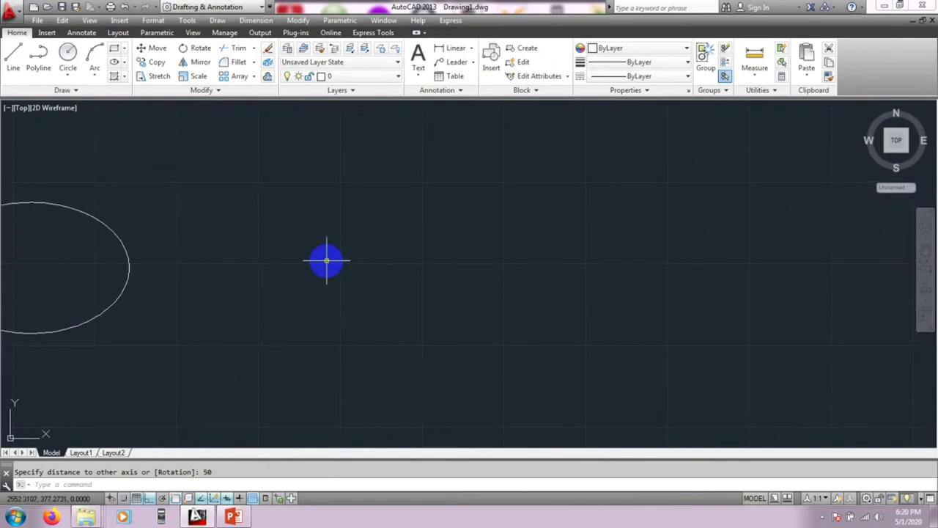
left_click(92, 72)
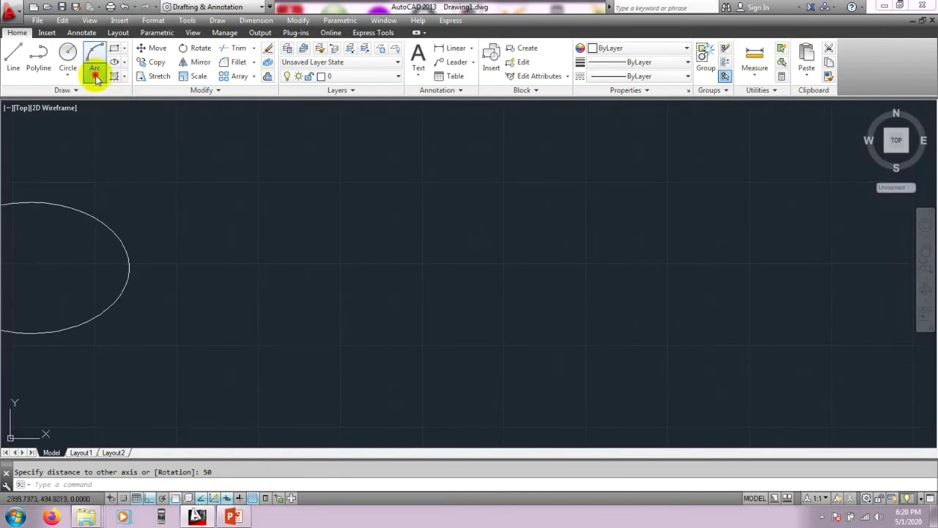
left_click(314, 182)
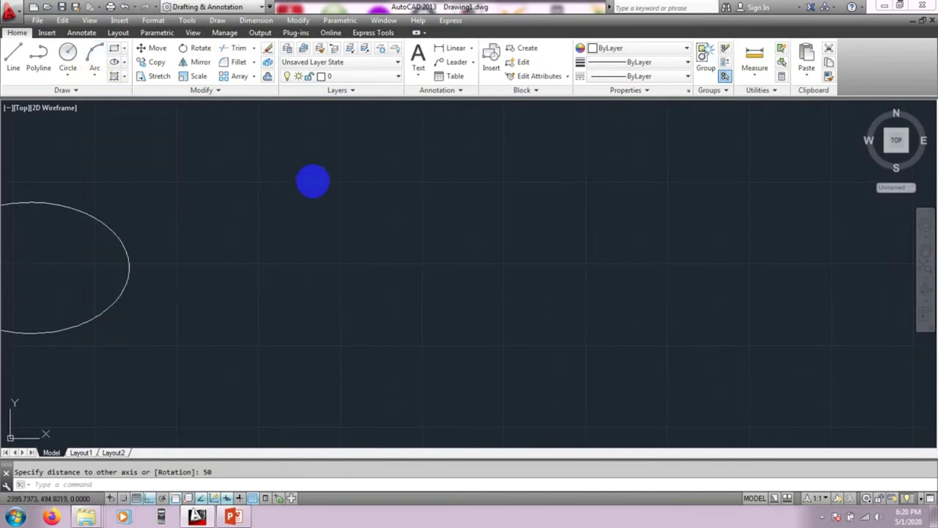
left_click(313, 192)
left_click(312, 191)
Draw a single horizontal line in the empty area right of the second ellipse
left_click(15, 64)
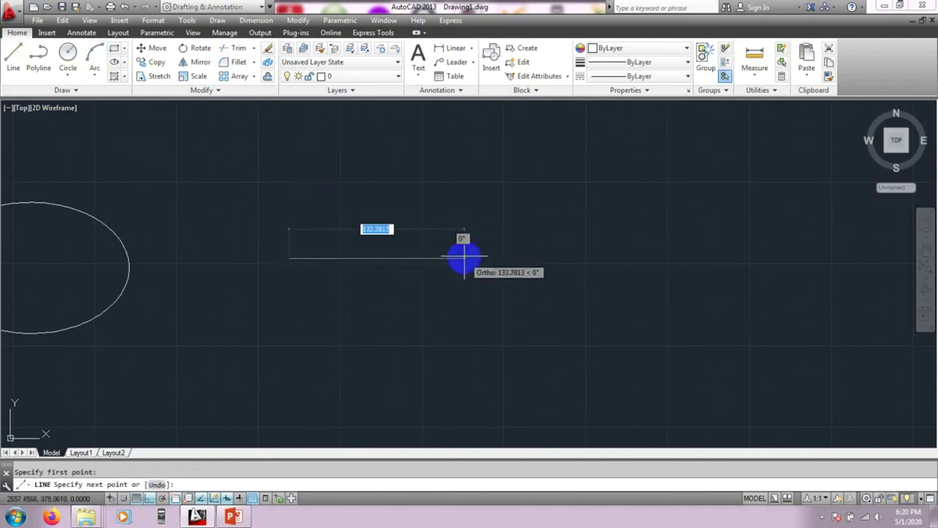
left_click(407, 257)
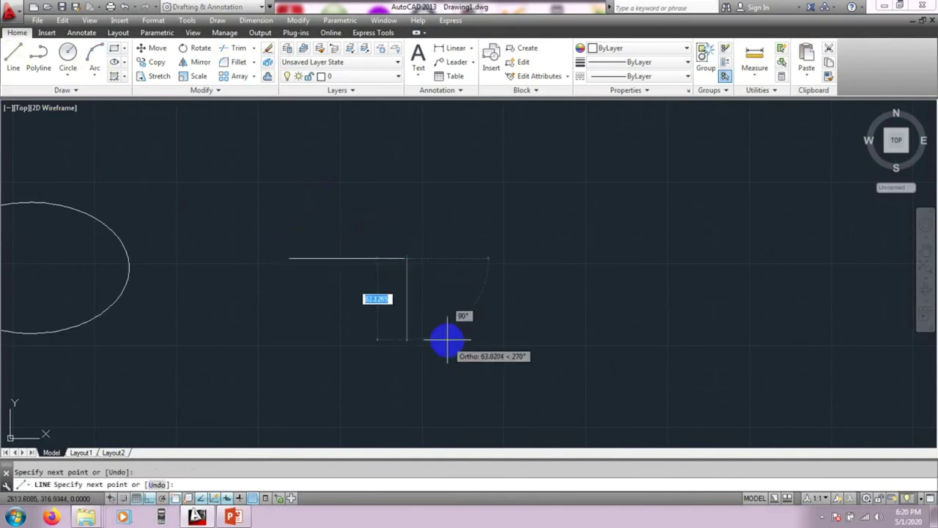
key("Escape")
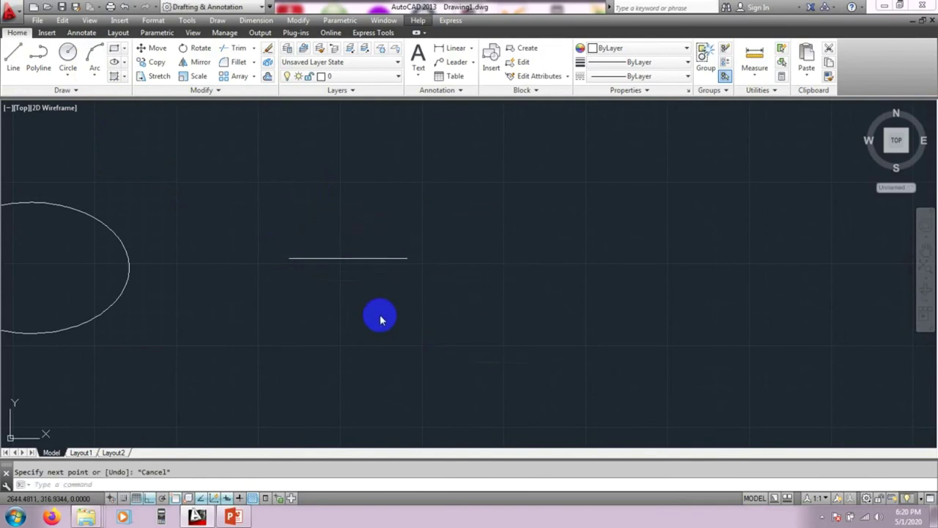
left_click(352, 274)
key("Escape")
Try to draw a three-point arc from the horizontal line's left end, through a point above its middle, to its right end
scroll(350, 272, "up", 2)
mouse_move(349, 272)
middle_mouse_down()
mouse_move(366, 312)
mouse_move(368, 357)
middle_mouse_up()
scroll(359, 306, "up", 2)
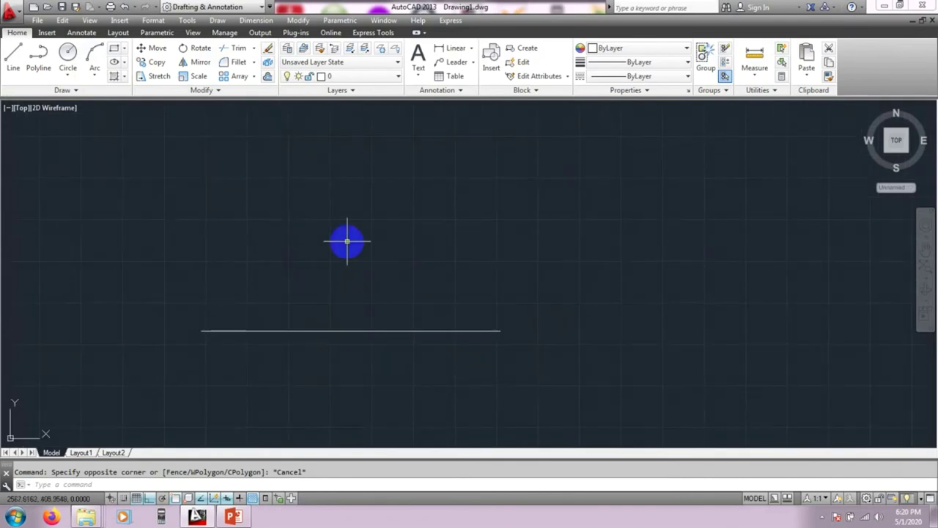
key("Return")
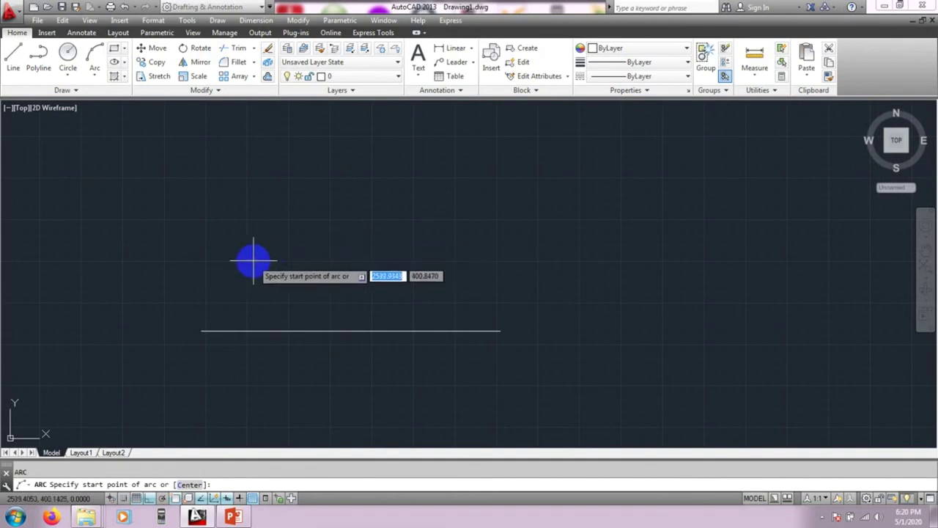
left_click(201, 331)
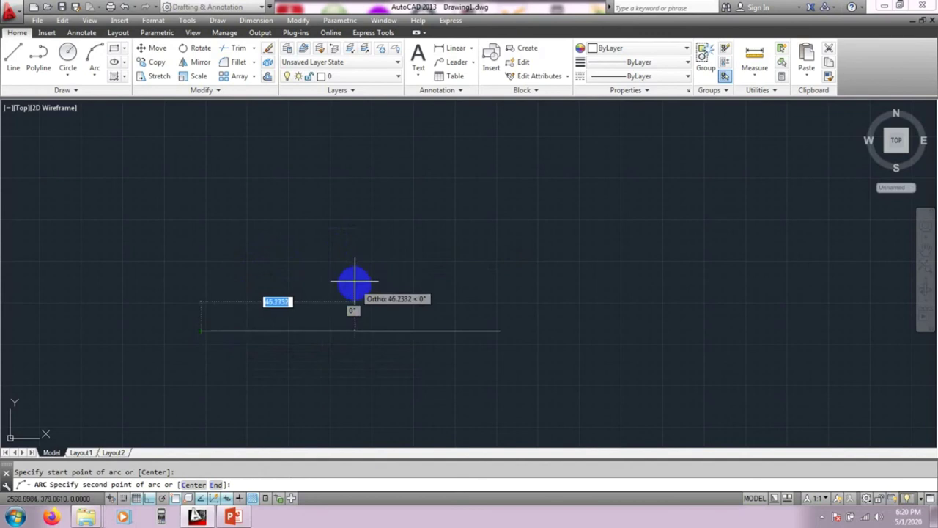
left_click(358, 262)
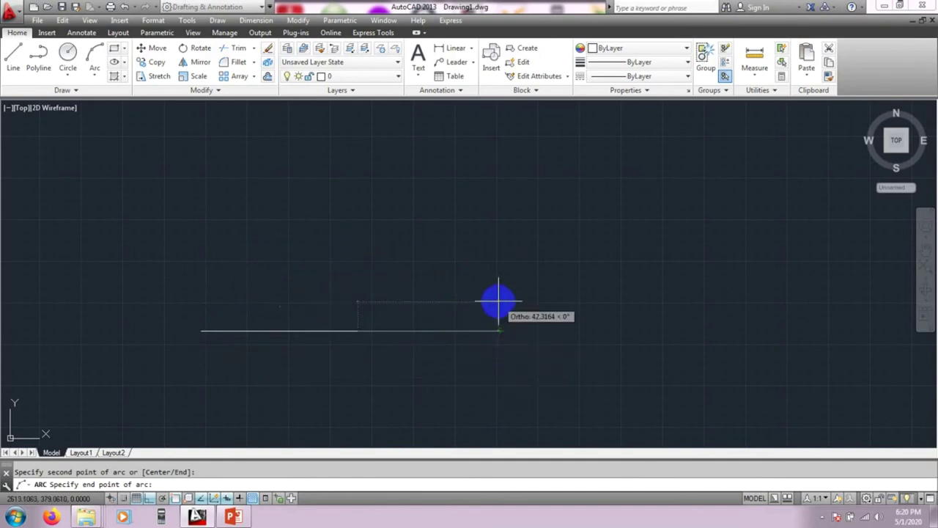
key("Escape")
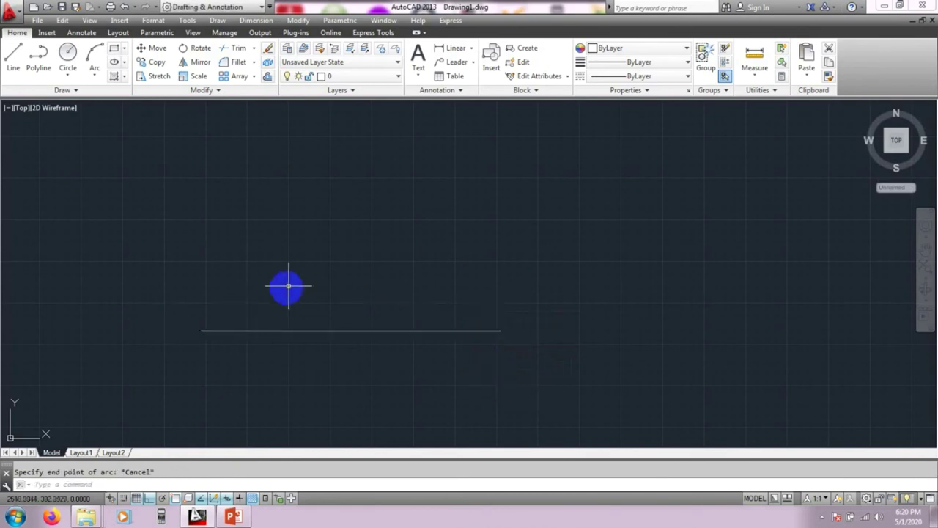
key("Return")
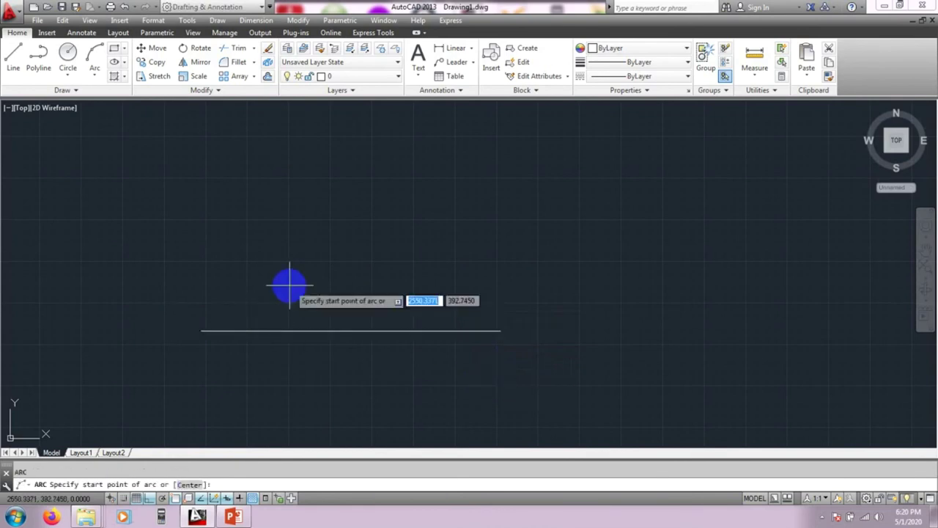
left_click(200, 331)
left_click(353, 182)
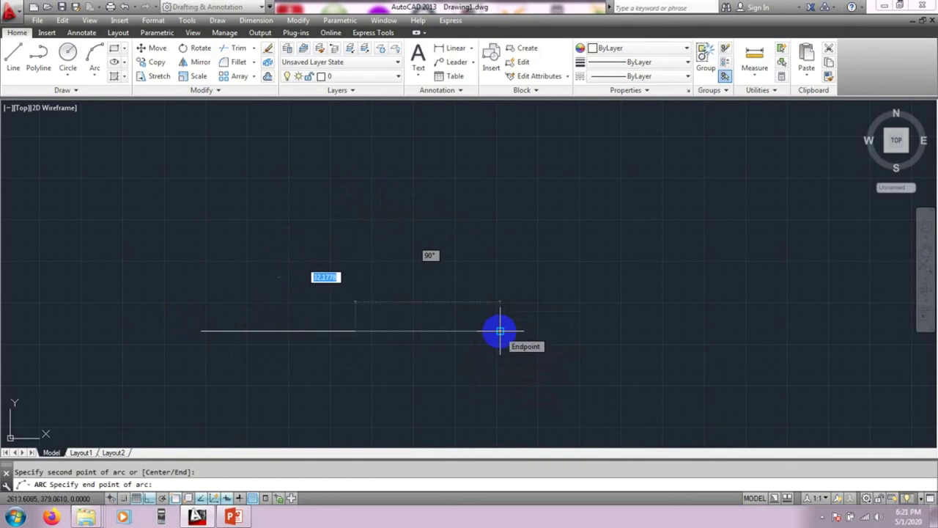
key("Escape")
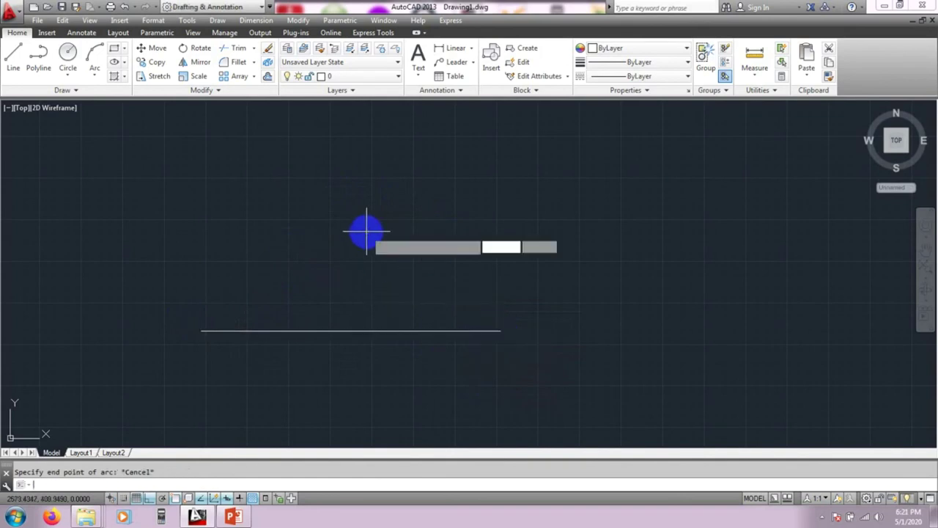
Try a three-point arc starting from the horizontal line's right end instead
key("Return")
left_click(500, 331)
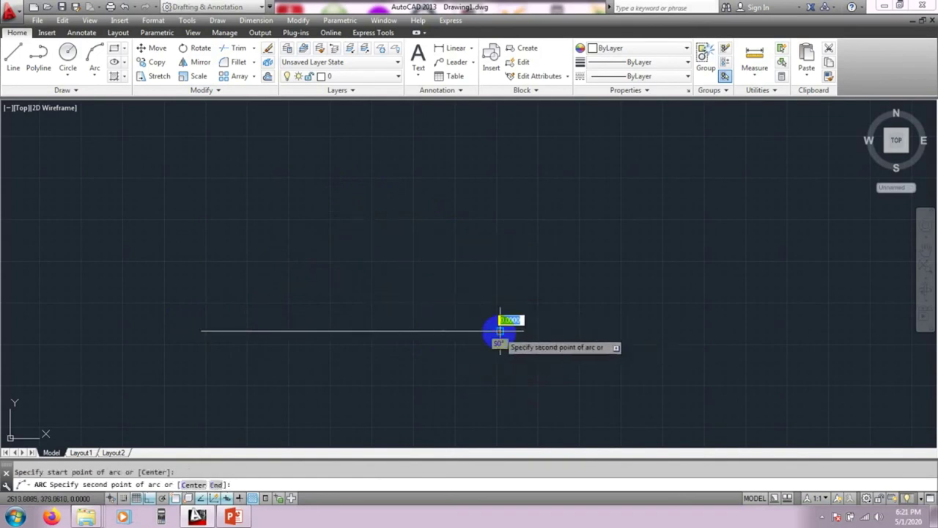
left_click(345, 188)
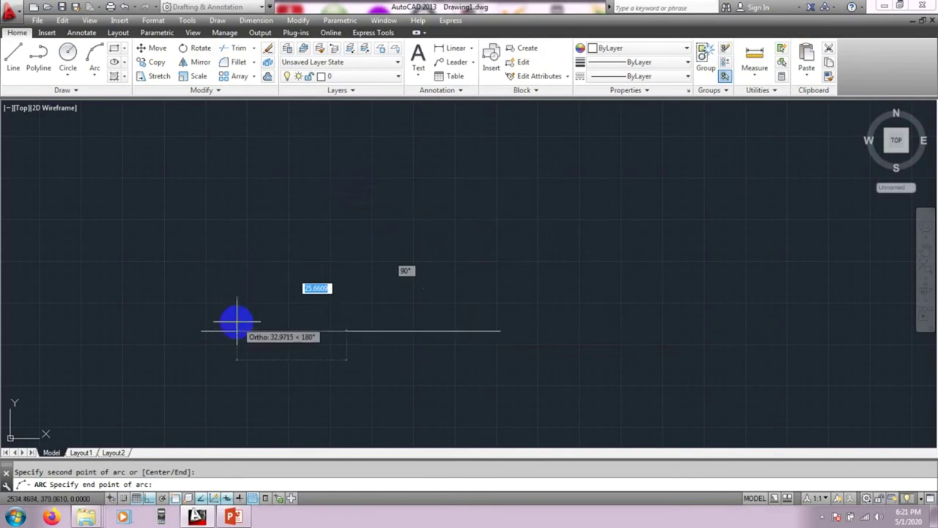
left_click(353, 156)
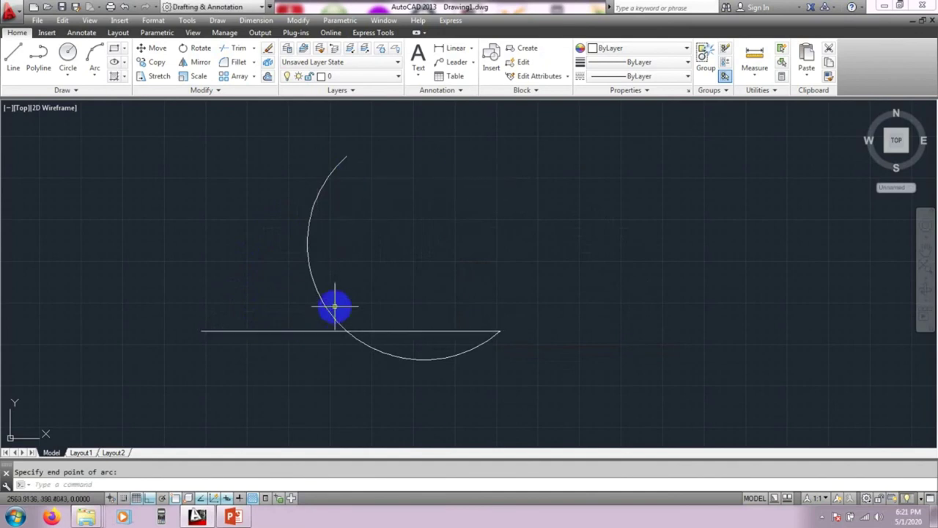
Turn Ortho mode off and erase the misshapen arc crossing the horizontal line
left_click(147, 500)
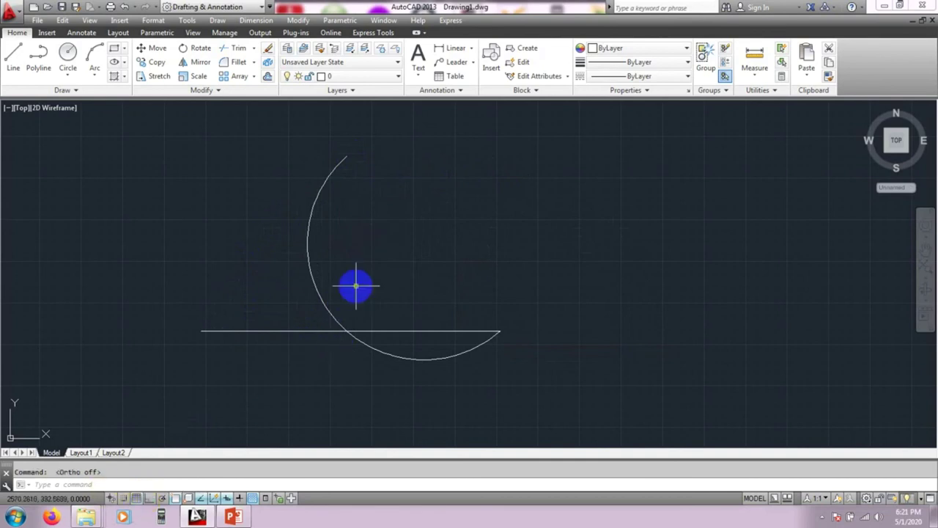
left_click(308, 233)
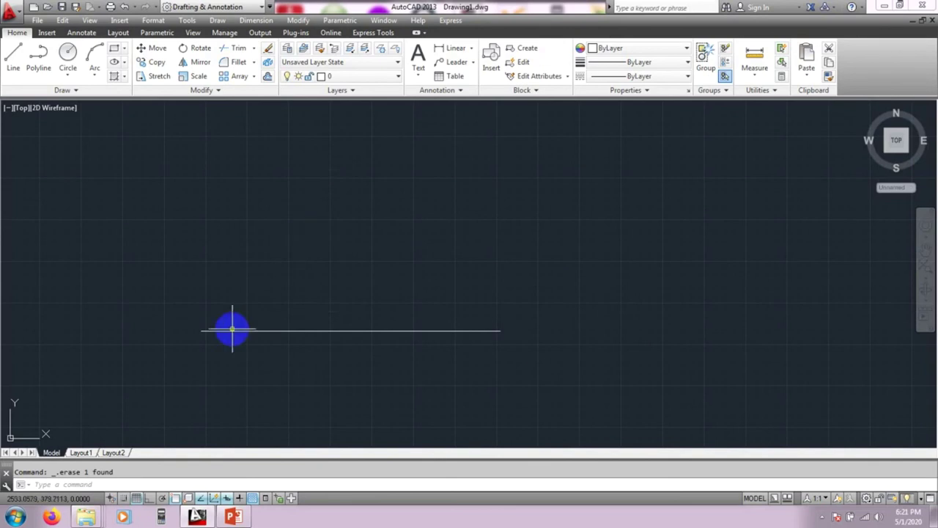
left_click(256, 294)
Draw a three-point arc from the line's left end, through a point well above its middle, to its right end
key("Return")
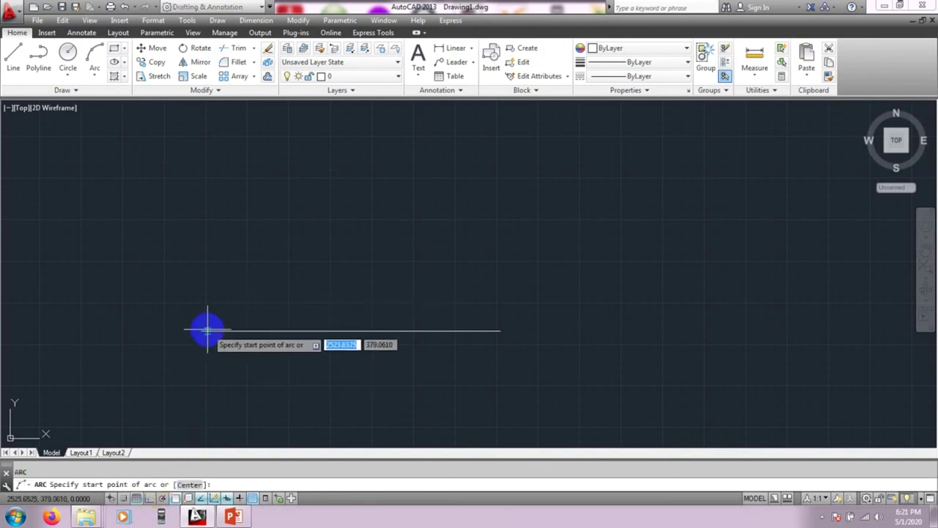
left_click(202, 331)
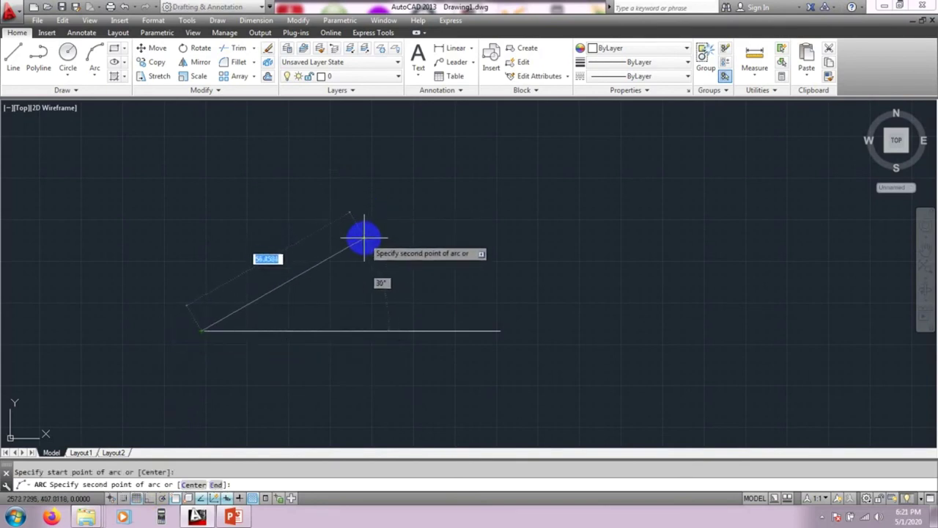
left_click(360, 244)
left_click(500, 332)
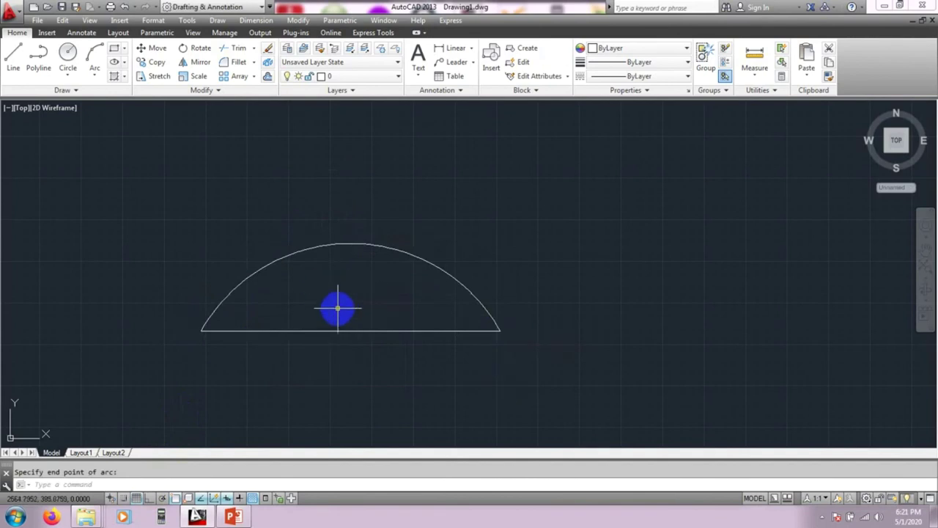
Draw a flatter three-point arc between the same line ends, passing through a point between the first arc and the line
key("Return")
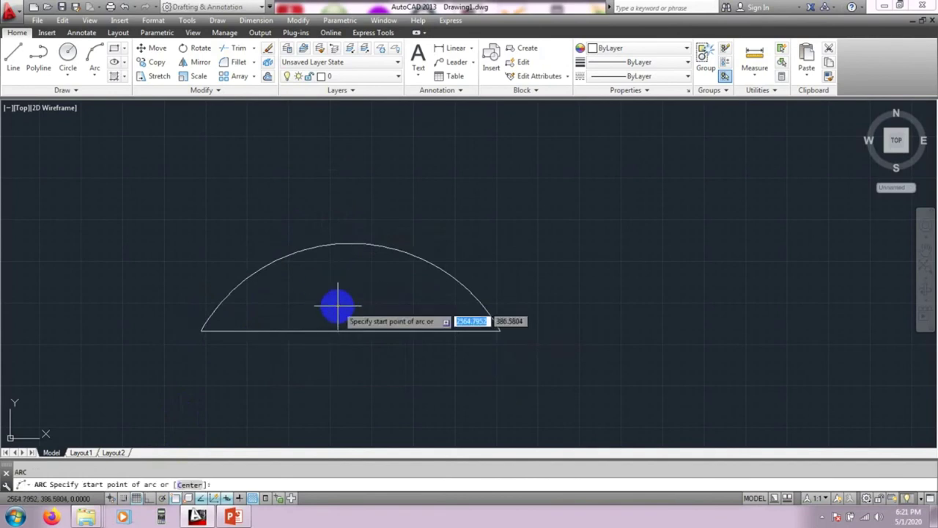
left_click(202, 330)
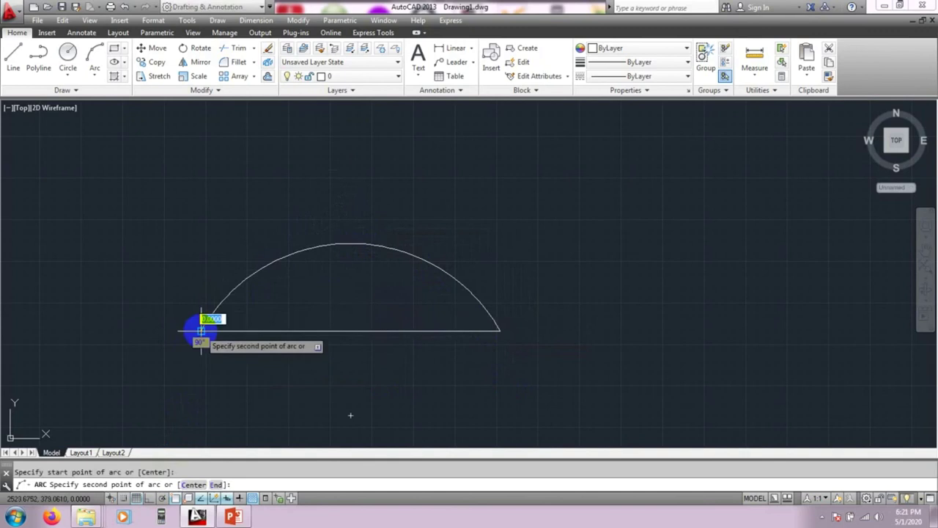
left_click(351, 295)
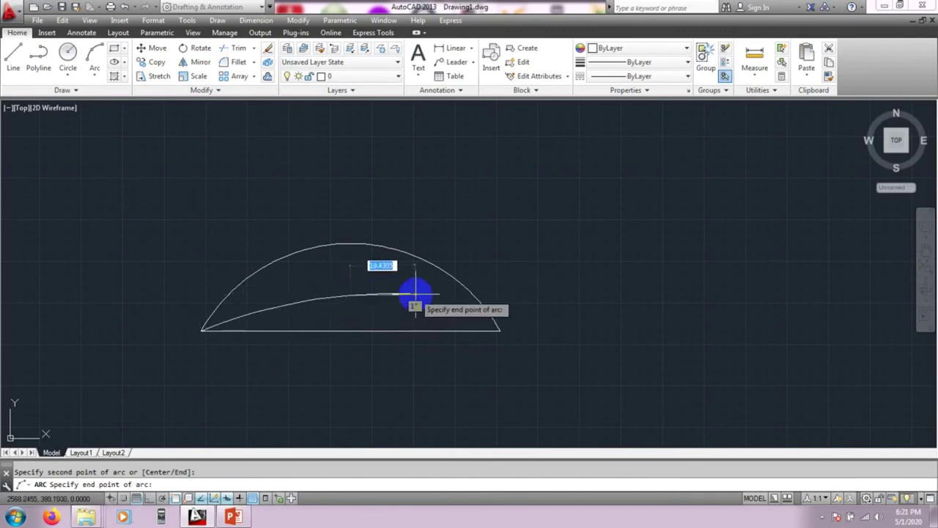
left_click(501, 330)
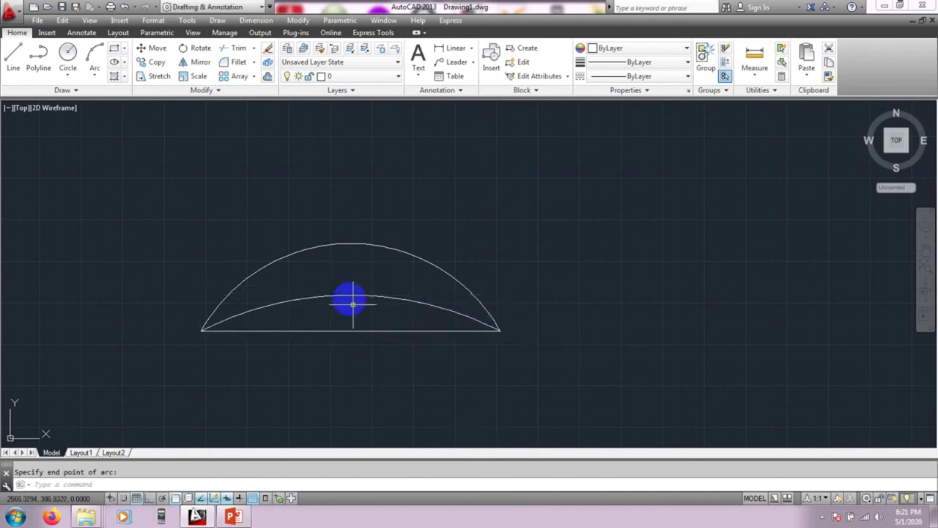
Draw a vertical line in the empty area right of the arcs, with Ortho mode turned on
mouse_move(390, 391)
middle_mouse_down()
mouse_move(199, 389)
mouse_move(243, 387)
middle_mouse_up()
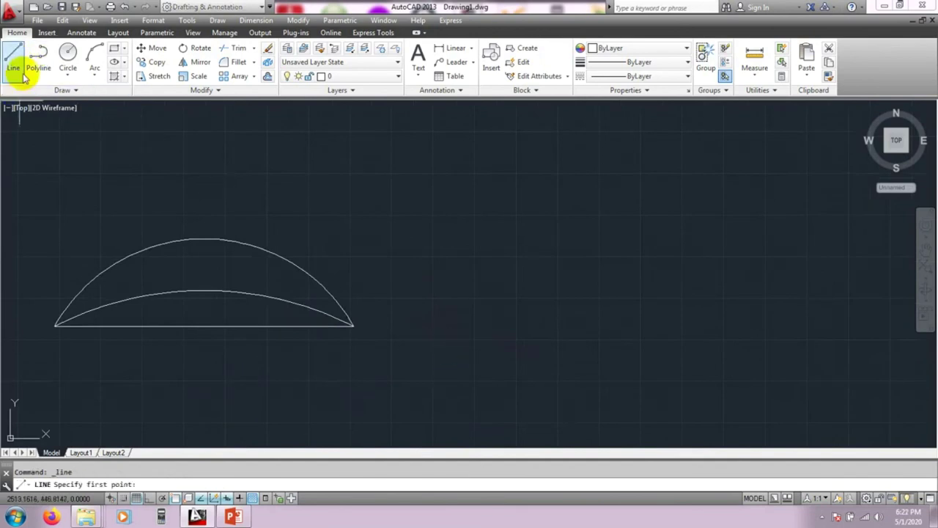
middle_click_drag(430, 253, 222, 268)
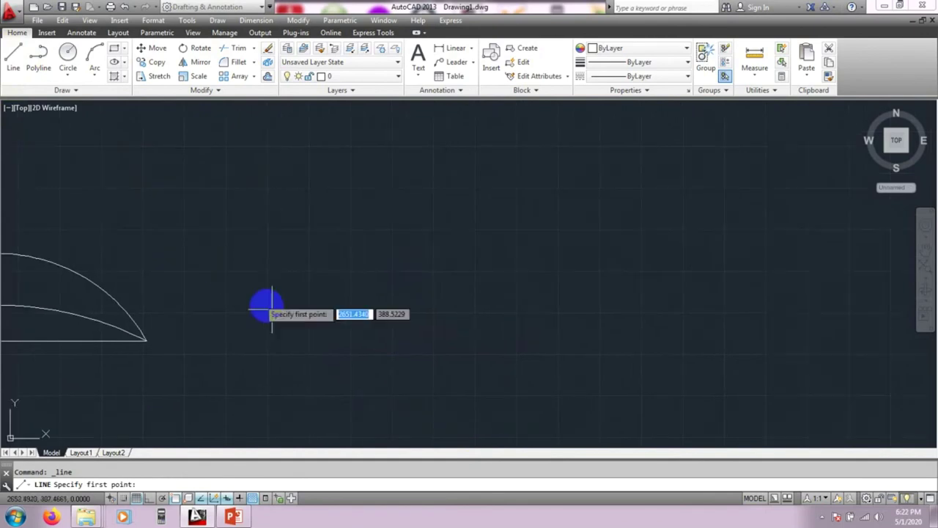
left_click(305, 331)
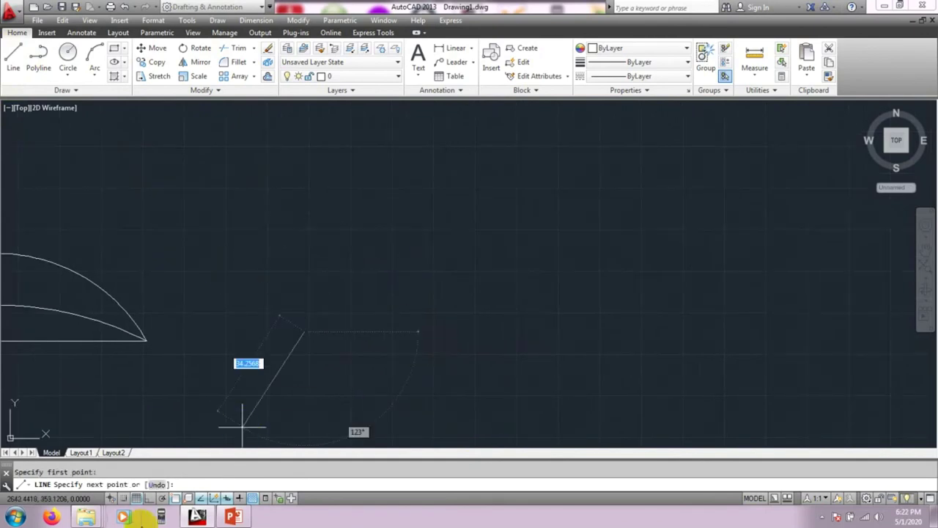
left_click(146, 498)
left_click(314, 230)
key("Escape")
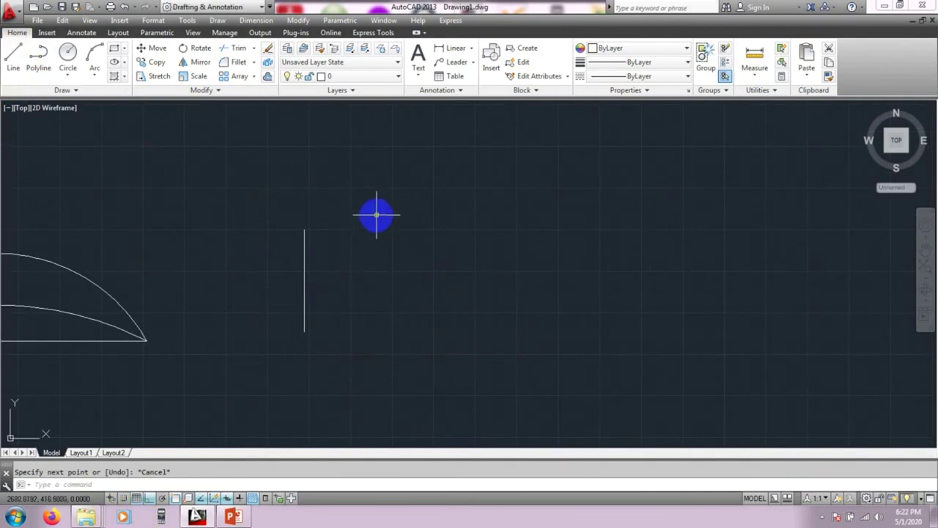
Draw a second, slightly longer vertical line parallel to the first, a short distance to its right
key("Return")
left_click(382, 211)
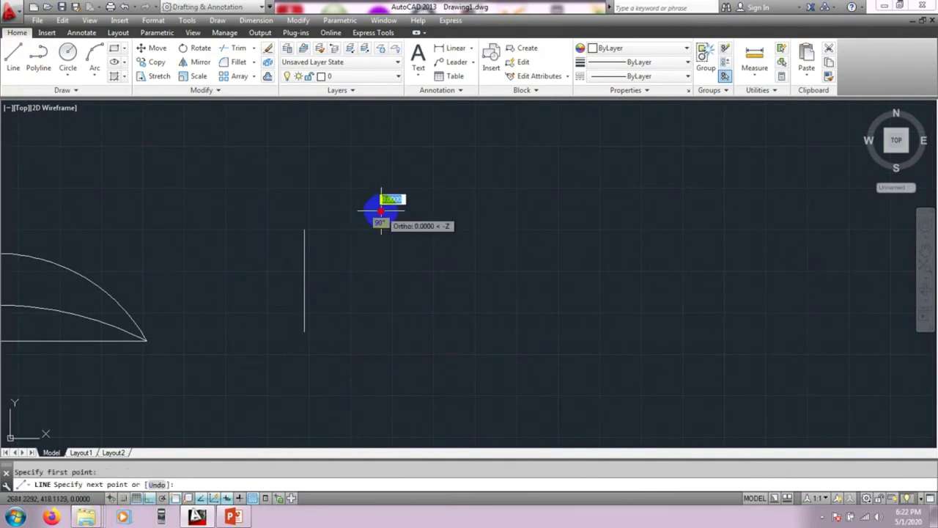
left_click(383, 333)
key("Escape")
Draw a Start, End, Angle arc from the right vertical line's top end to the left one's top end with a 50° included angle
middle_click_drag(358, 258, 341, 286)
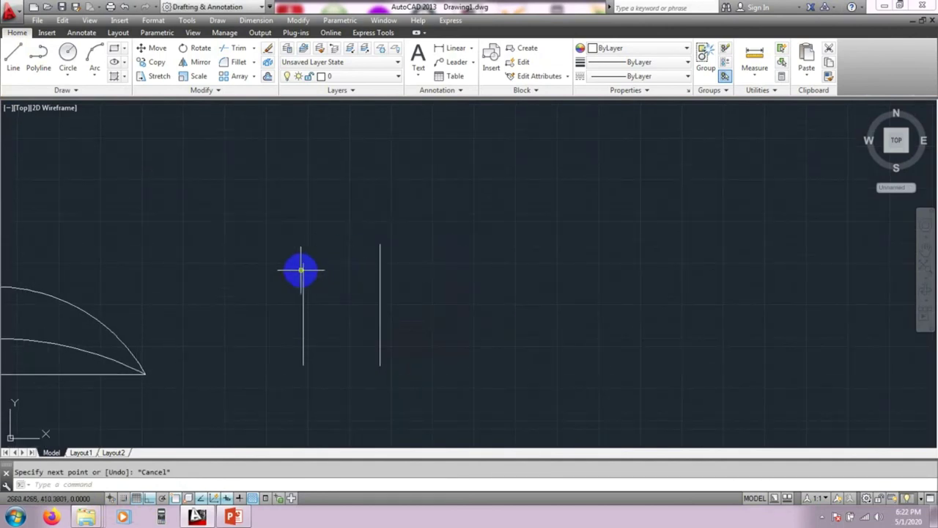
middle_click_drag(423, 218, 425, 218)
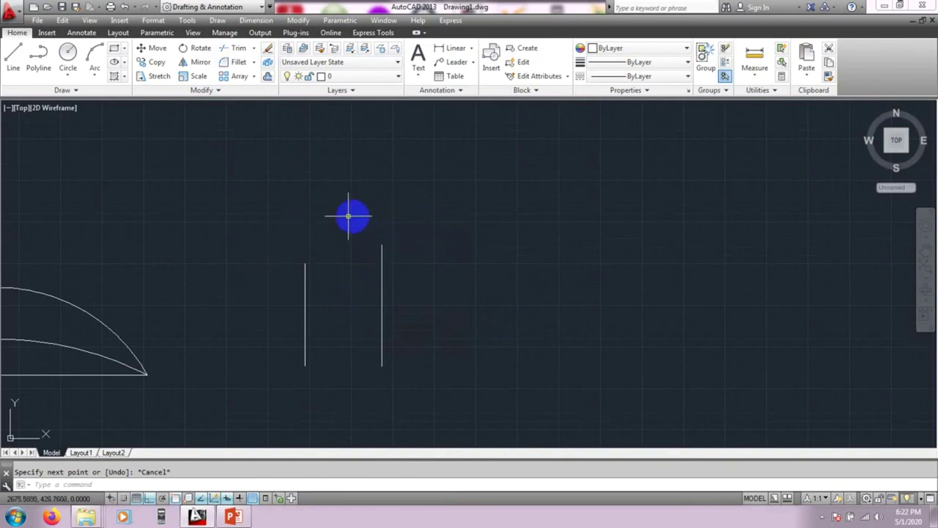
middle_click_drag(274, 250, 268, 256)
left_click(96, 71)
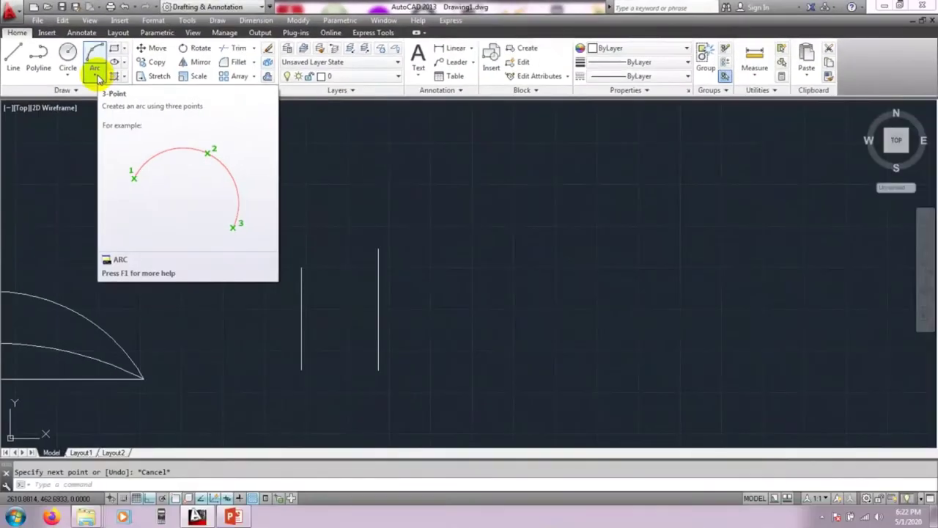
left_click(97, 78)
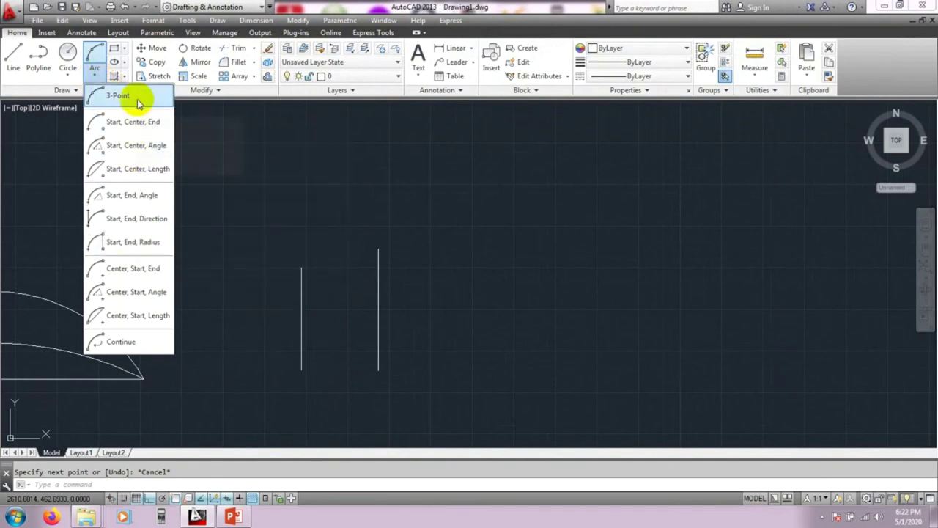
left_click(121, 198)
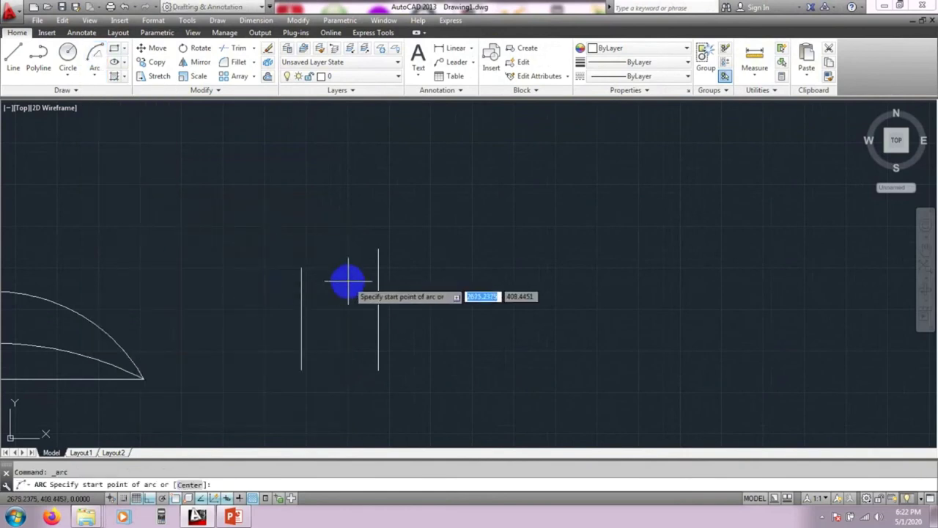
left_click(377, 252)
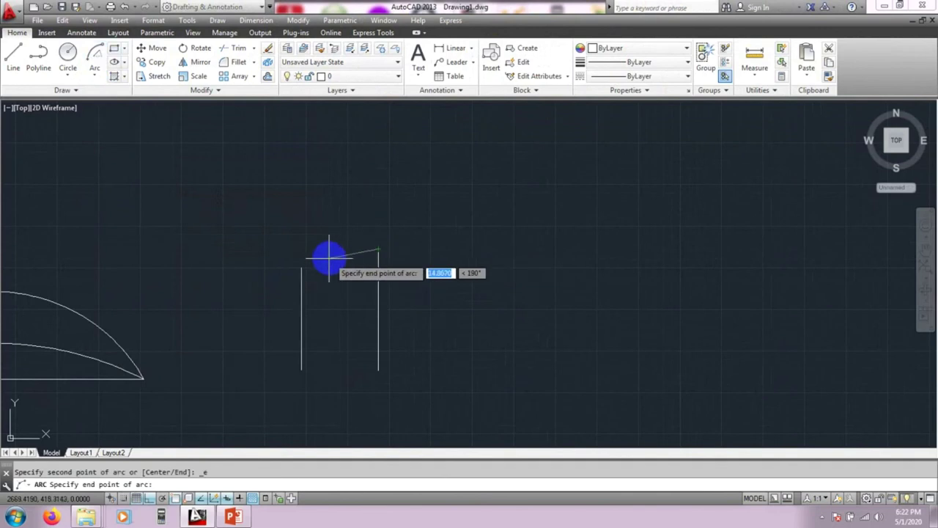
left_click(302, 268)
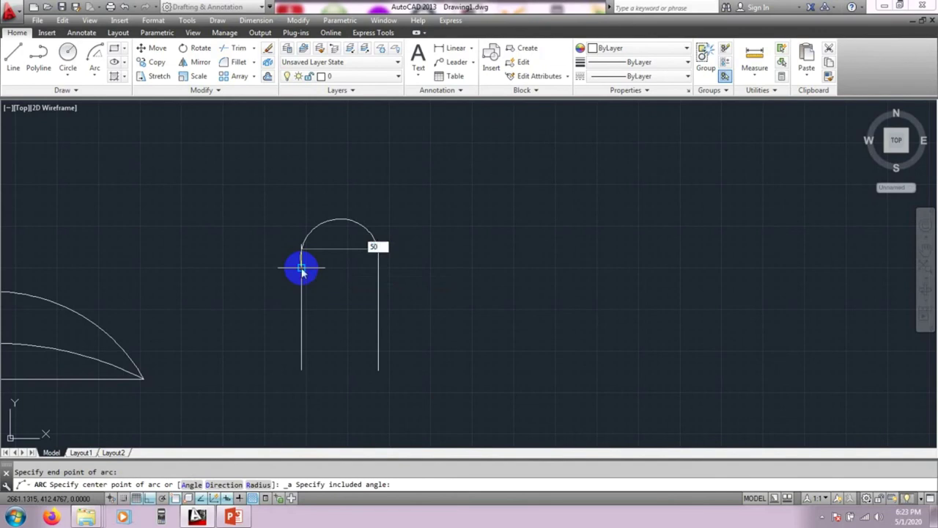
key("Return")
Add an angular dimension to the arc joining the two vertical lines, placing it just above the arc
scroll(322, 256, "up", 4)
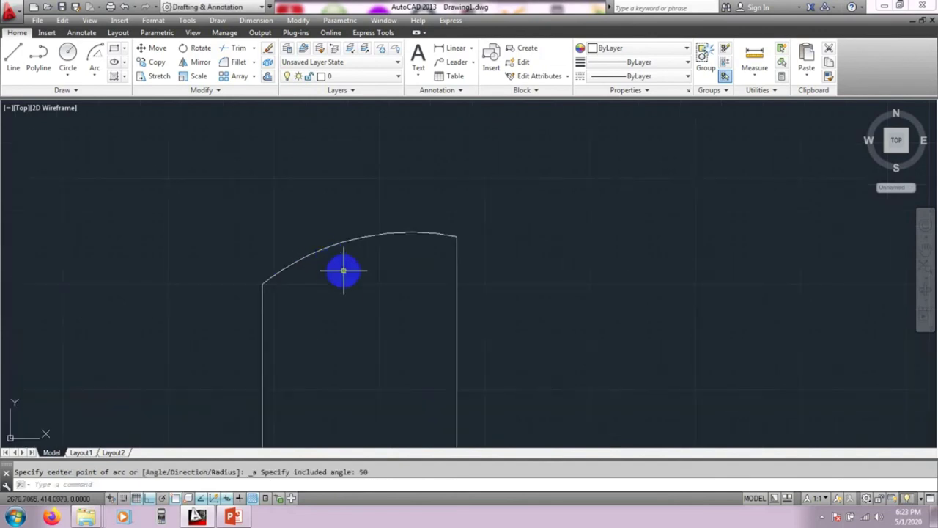
middle_click_drag(382, 291, 363, 328)
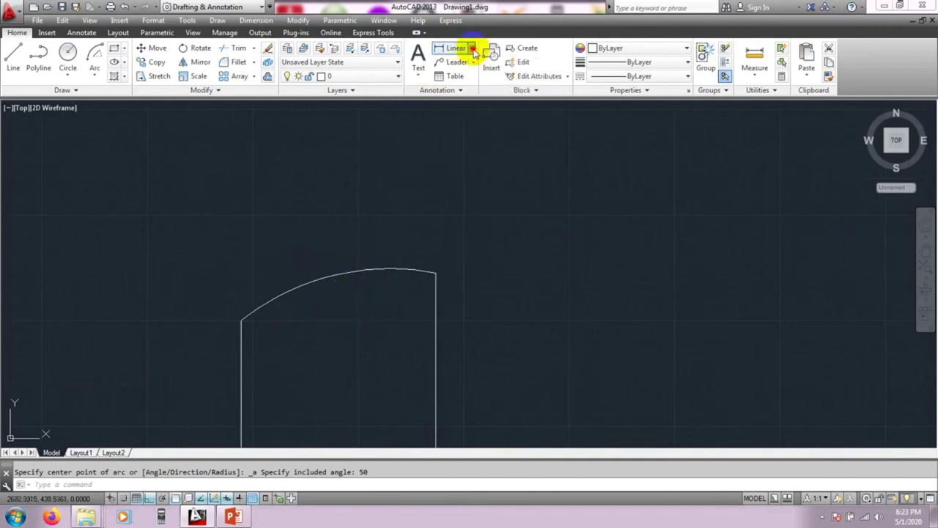
left_click(471, 49)
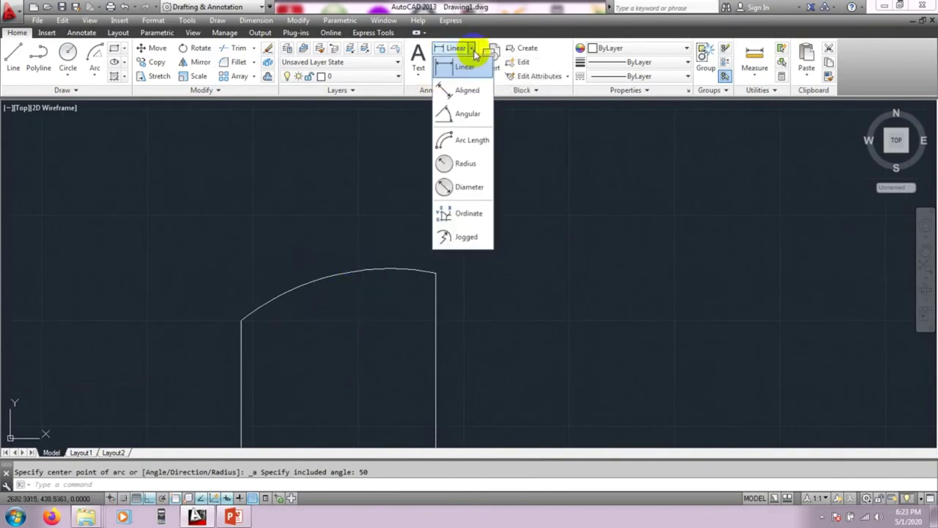
left_click(468, 114)
left_click(311, 283)
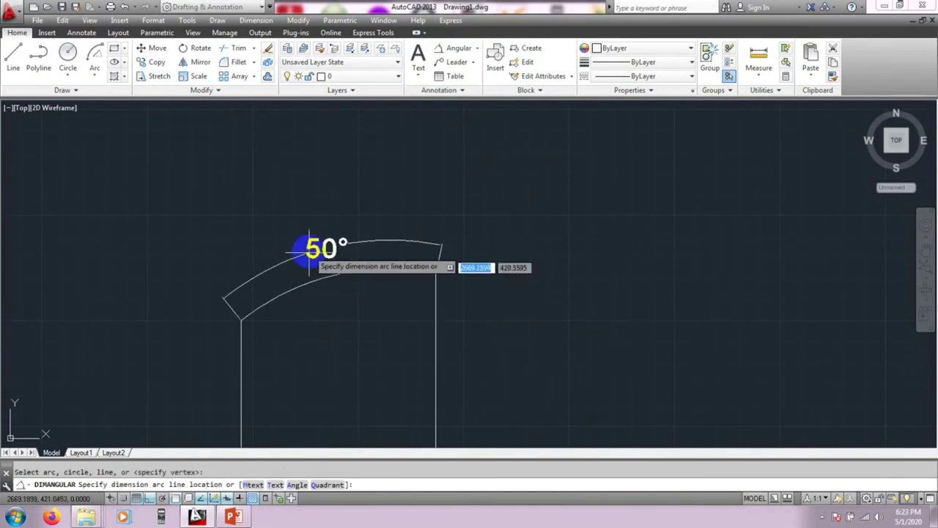
left_click(318, 235)
Draw another Start, End, Angle arc between the vertical lines' top ends, starting from the left line and ending at the right one
scroll(338, 343, "down", 2)
middle_click_drag(338, 353, 377, 266)
scroll(217, 335, "down", 2)
mouse_move(219, 337)
middle_mouse_down()
mouse_move(297, 272)
mouse_move(465, 287)
mouse_move(468, 256)
mouse_move(337, 299)
middle_mouse_up()
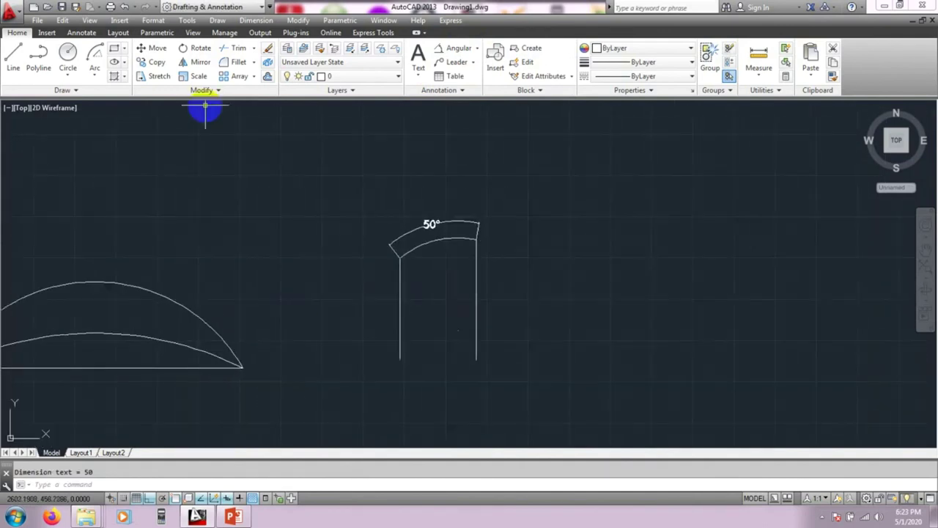
left_click(94, 72)
left_click(132, 193)
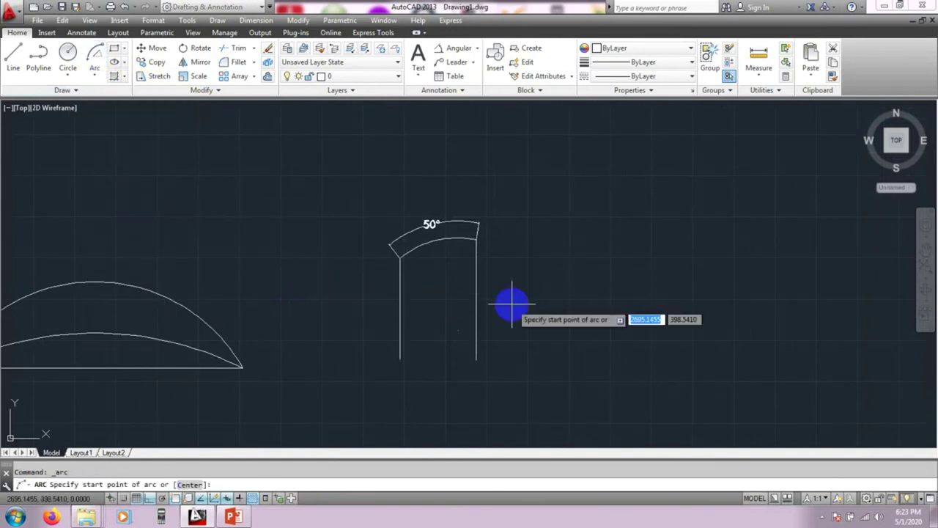
left_click(398, 256)
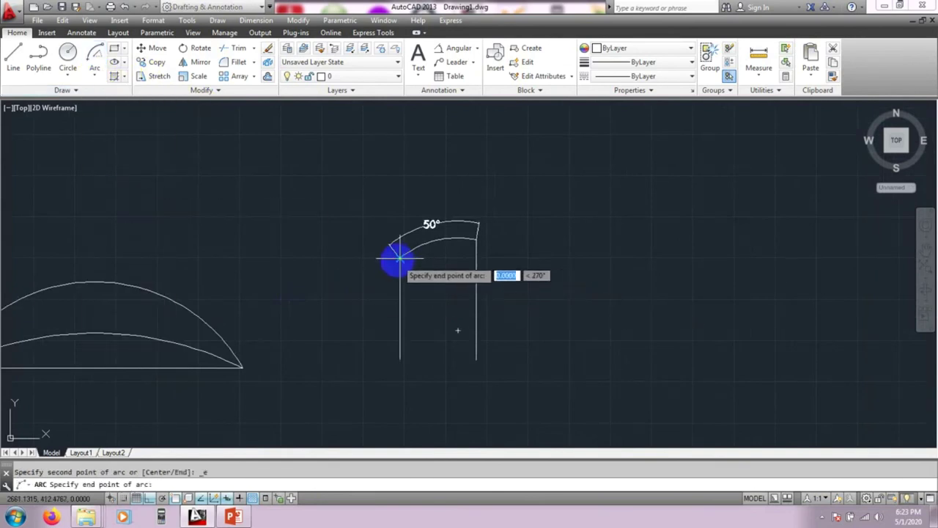
left_click(477, 239)
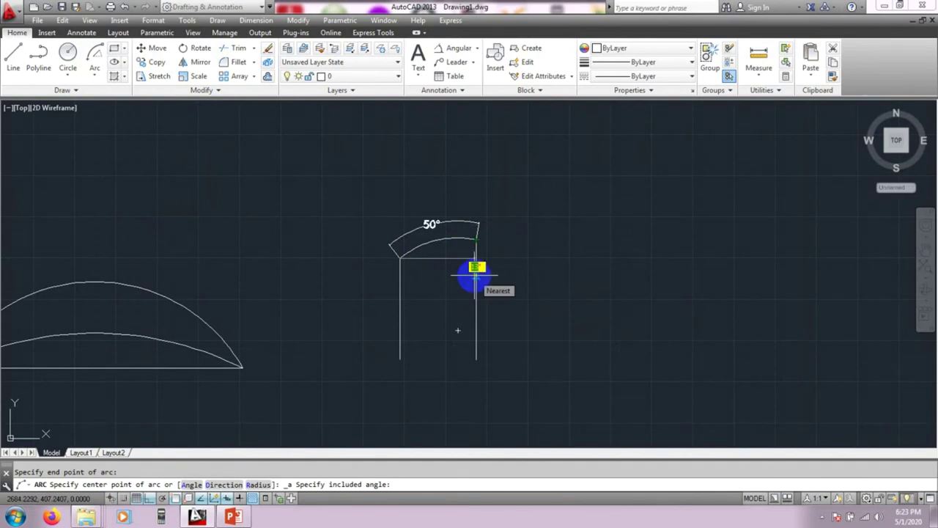
key("Return")
scroll(473, 274, "down", 3)
middle_click_drag(500, 286, 505, 251)
middle_click_drag(546, 220, 544, 180)
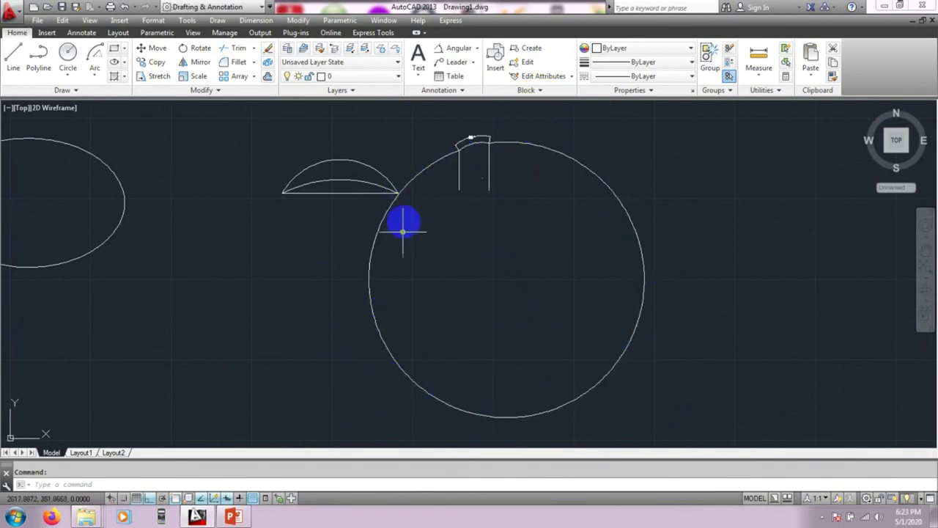
middle_click_drag(532, 147, 535, 225)
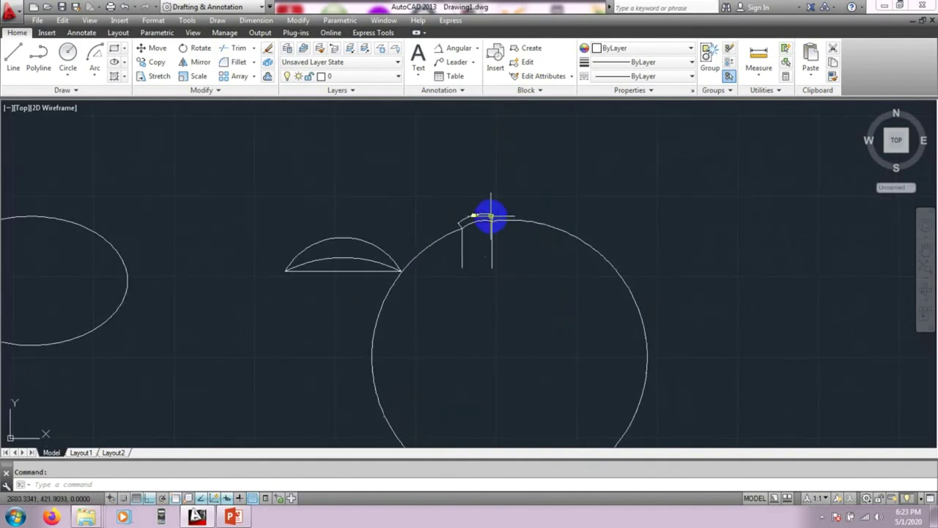
scroll(487, 214, "up", 5)
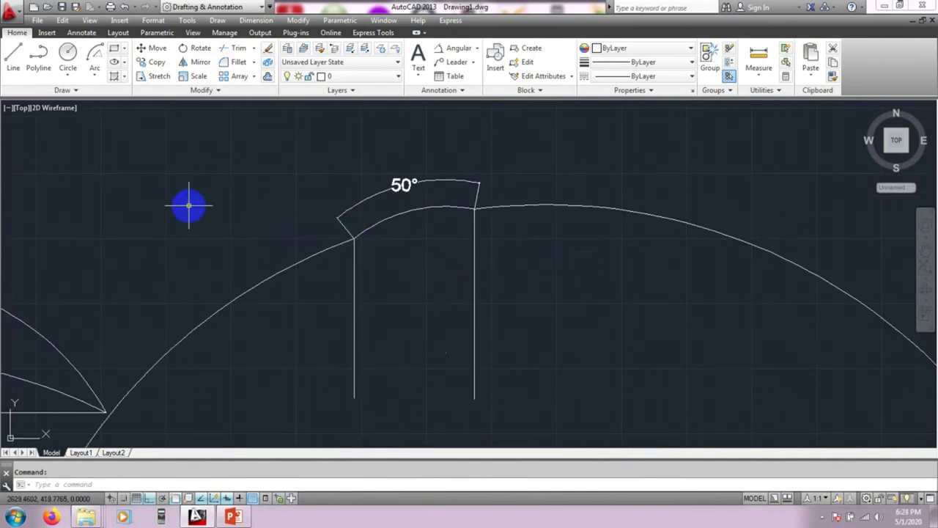
key("Escape")
Draw a horizontal line about 290 units long in the empty area right of the large arc
scroll(224, 227, "down", 5)
mouse_move(289, 289)
middle_mouse_down()
mouse_move(241, 293)
mouse_move(481, 270)
middle_mouse_up()
middle_click_drag(770, 249, 452, 247)
middle_click_drag(584, 266, 524, 266)
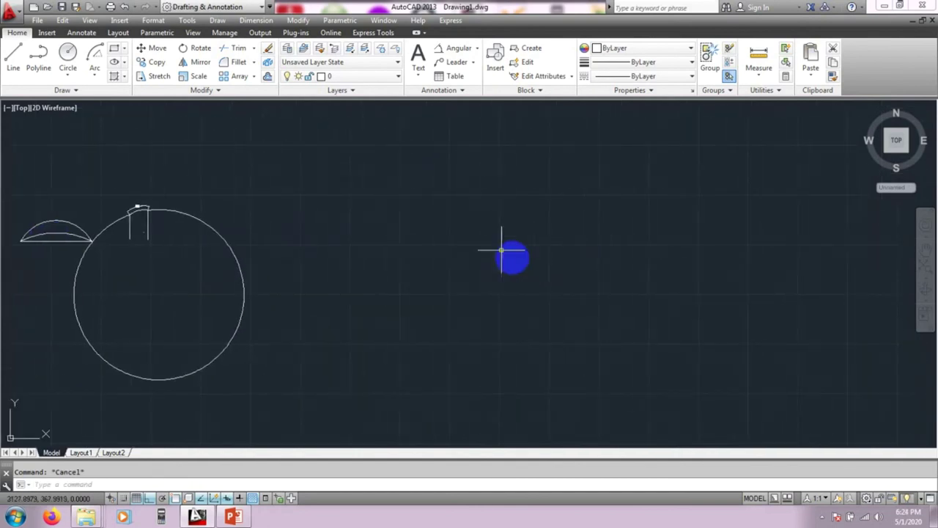
middle_click_drag(360, 230, 313, 230)
left_click(13, 59)
left_click(278, 271)
left_click(509, 272)
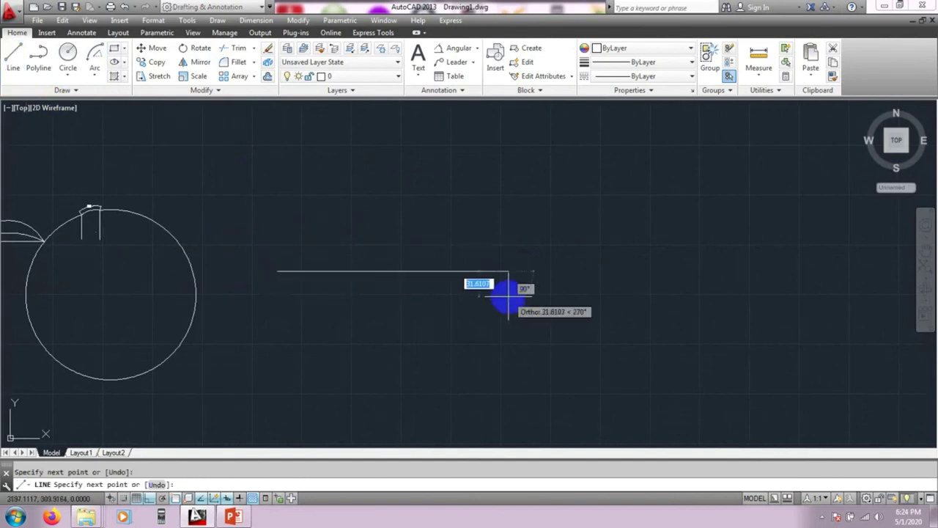
key("Escape")
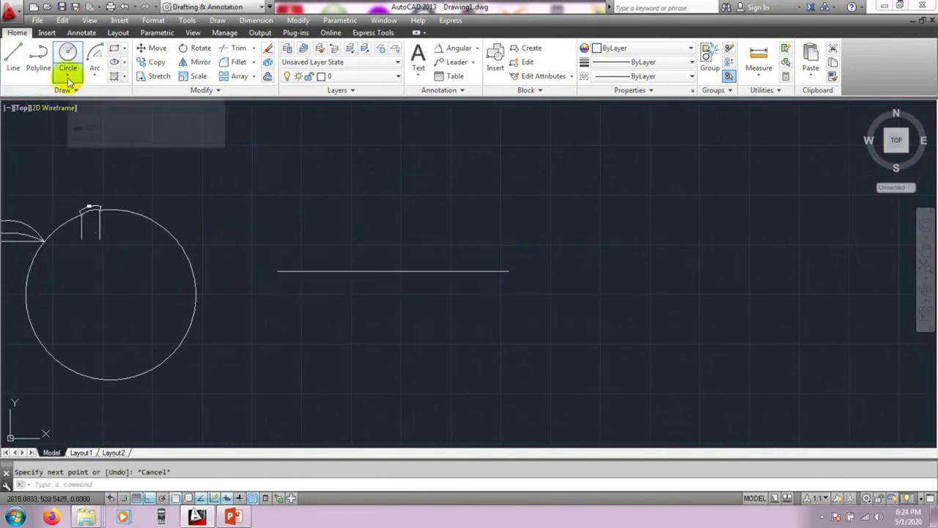
Try a Start, End, Radius arc with radius 5 from the new line's left end to its right end, and erase the resulting arc
left_click(96, 77)
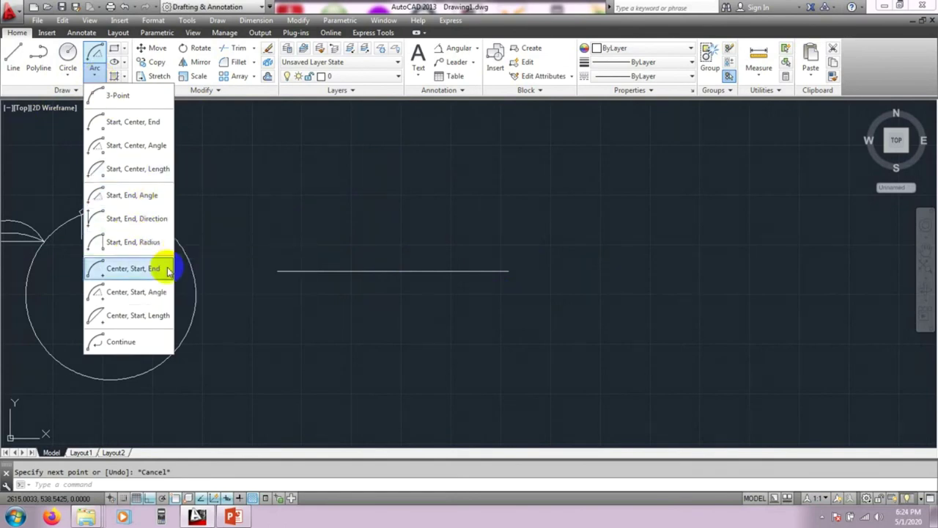
left_click(121, 243)
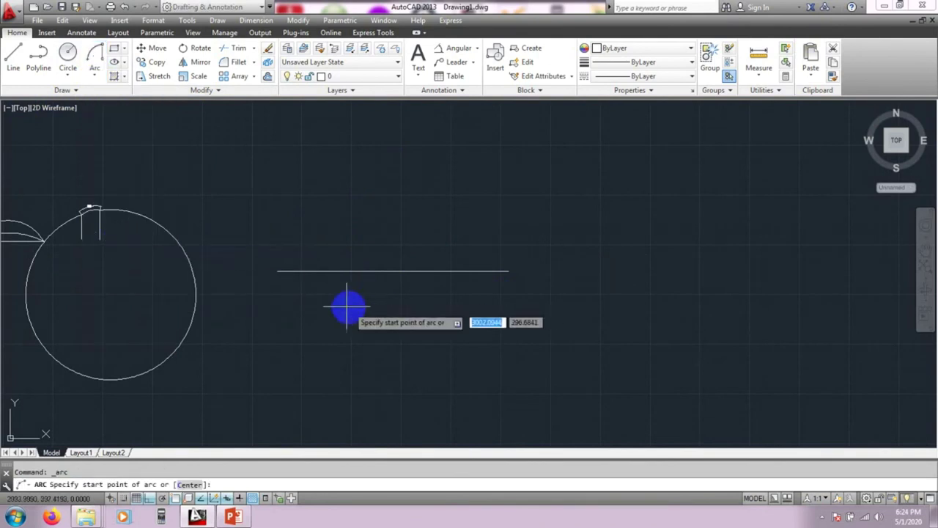
left_click(278, 271)
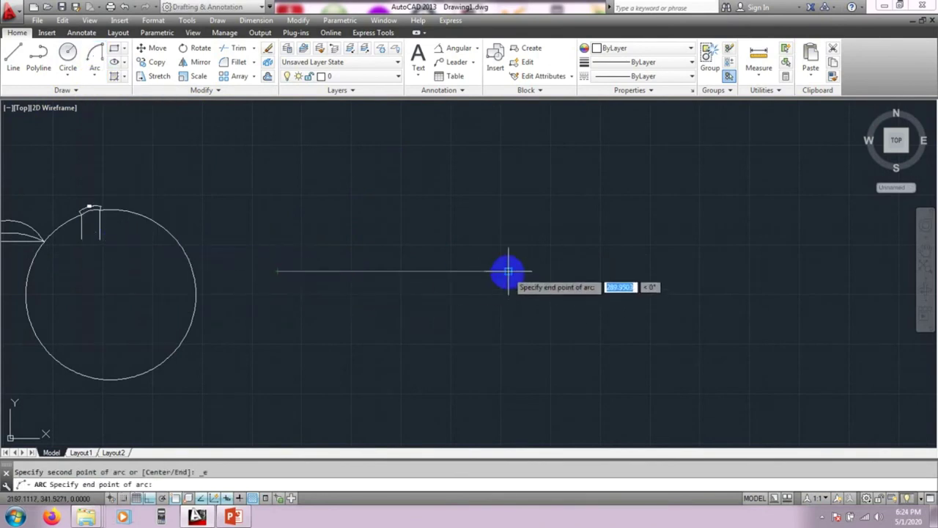
left_click(509, 272)
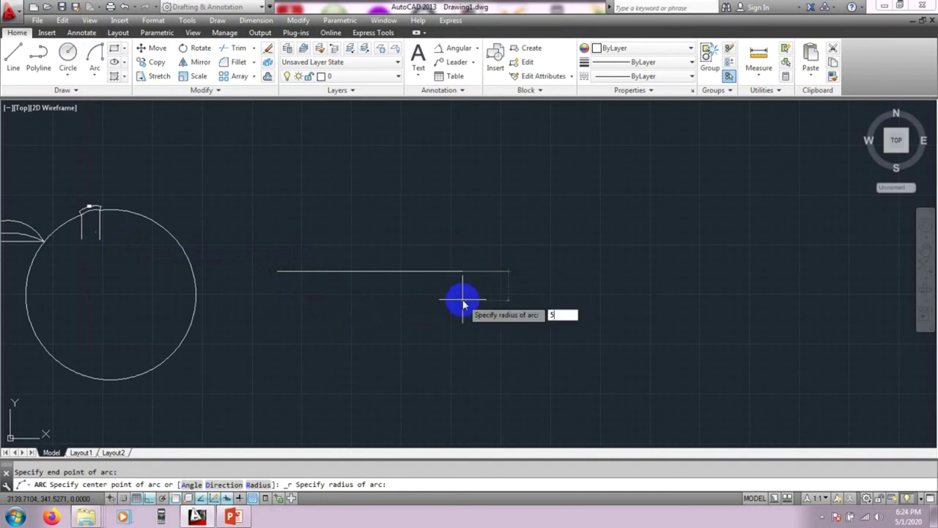
key("Return")
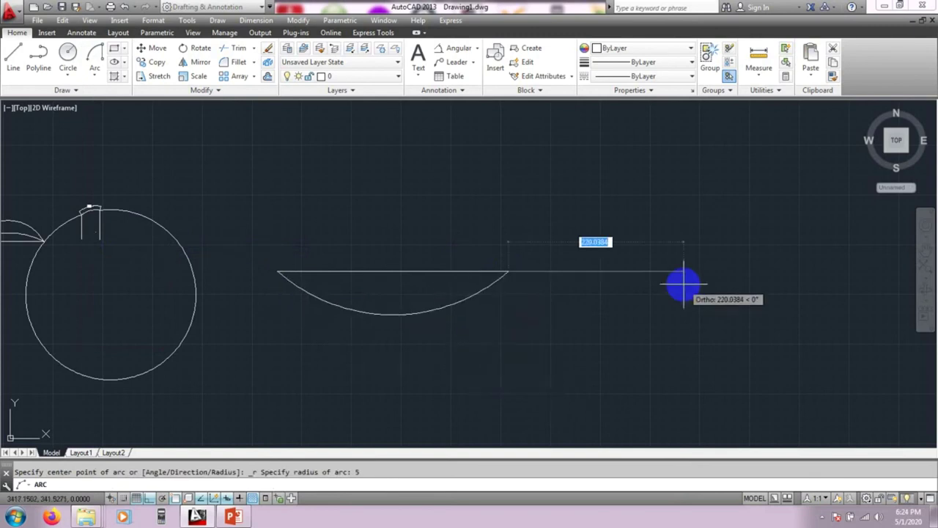
key("Escape")
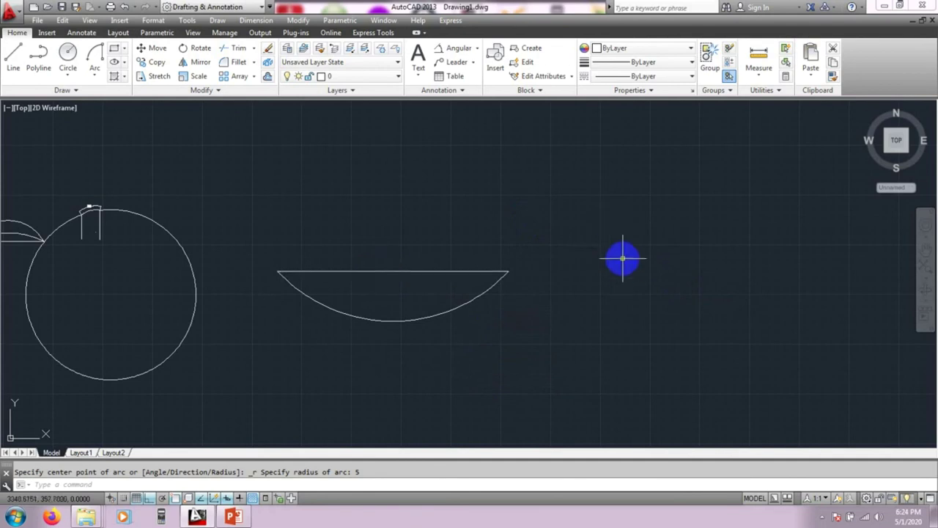
middle_click_drag(532, 247, 534, 253)
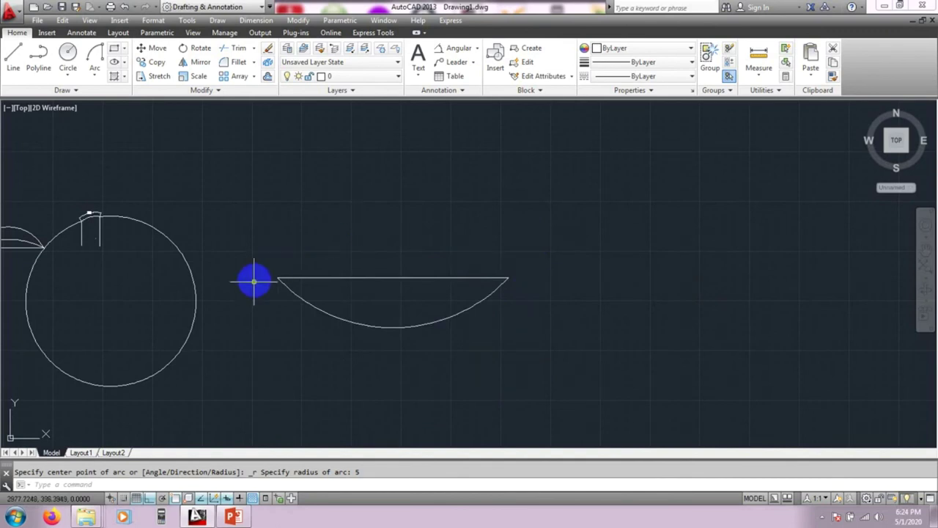
left_click(451, 319)
key("Delete")
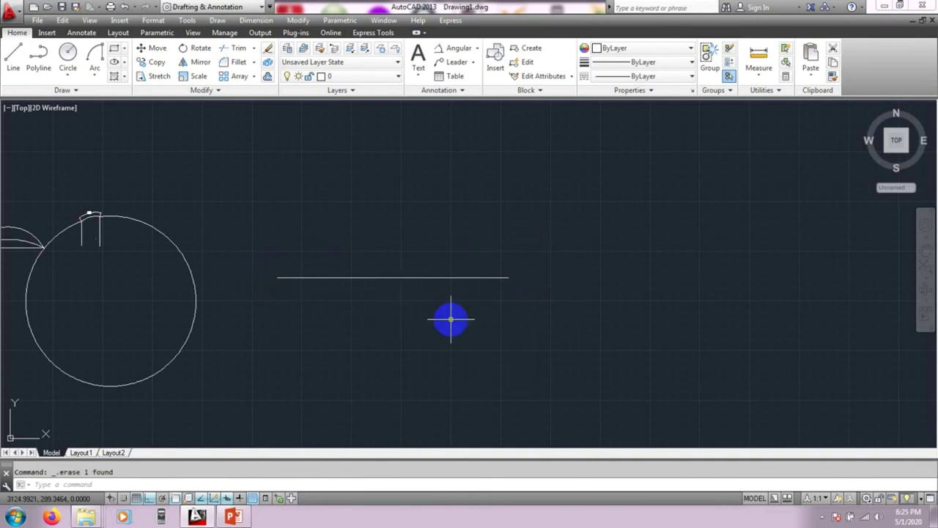
Draw a Start, End, Radius arc from the horizontal line's right end to its left end with a radius of 200
left_click(94, 74)
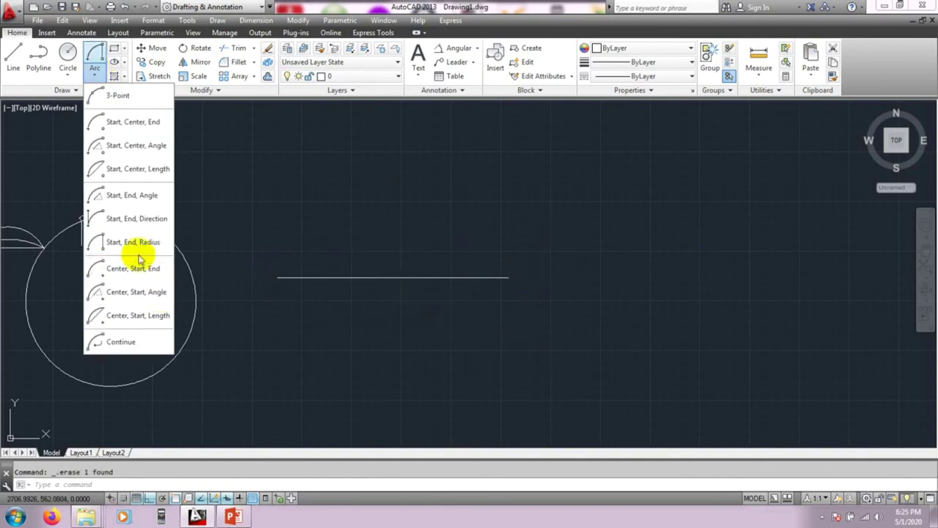
left_click(132, 251)
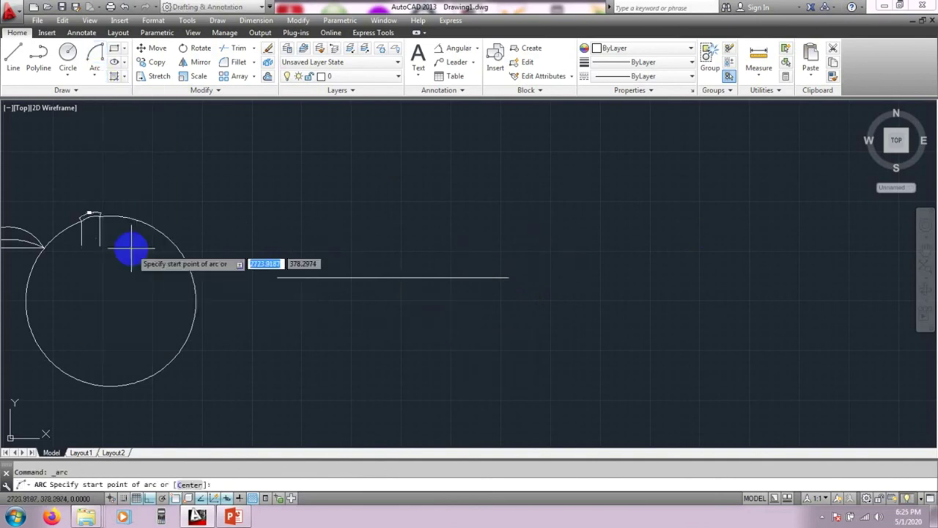
left_click(508, 278)
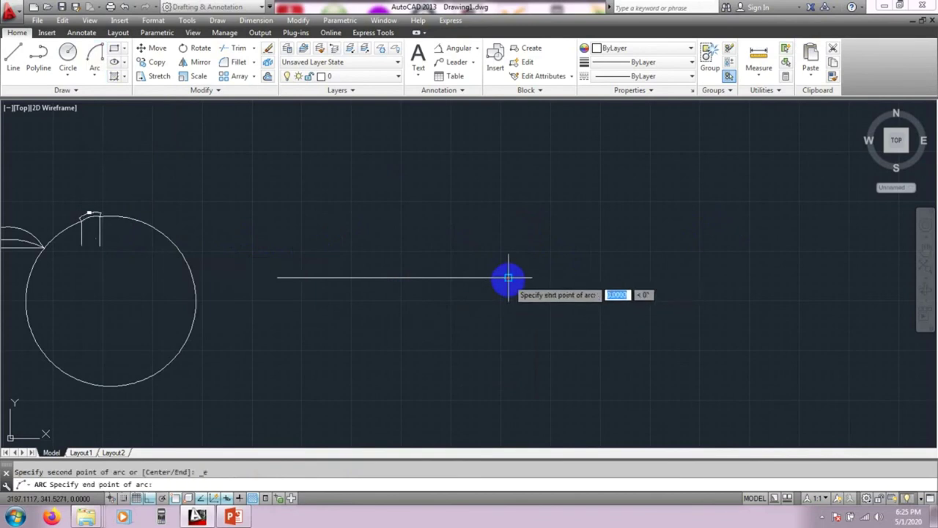
left_click(277, 277)
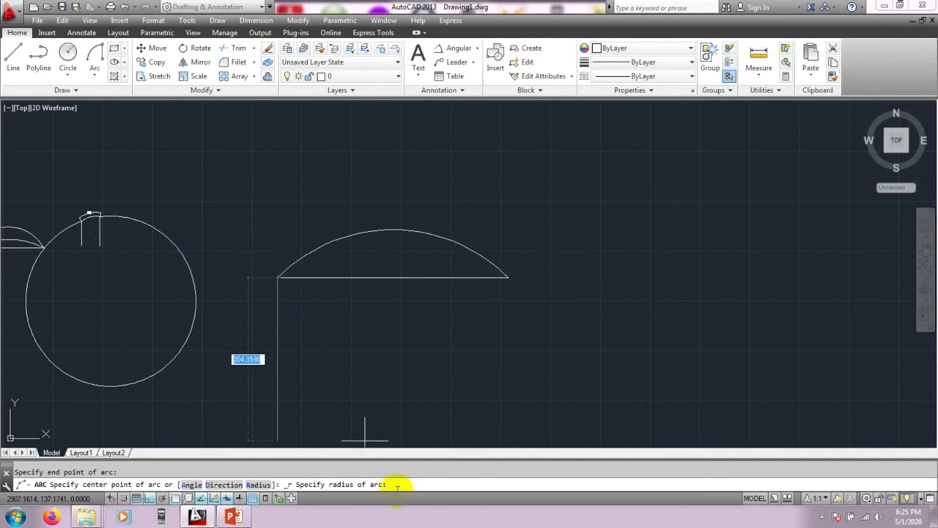
left_click(386, 218)
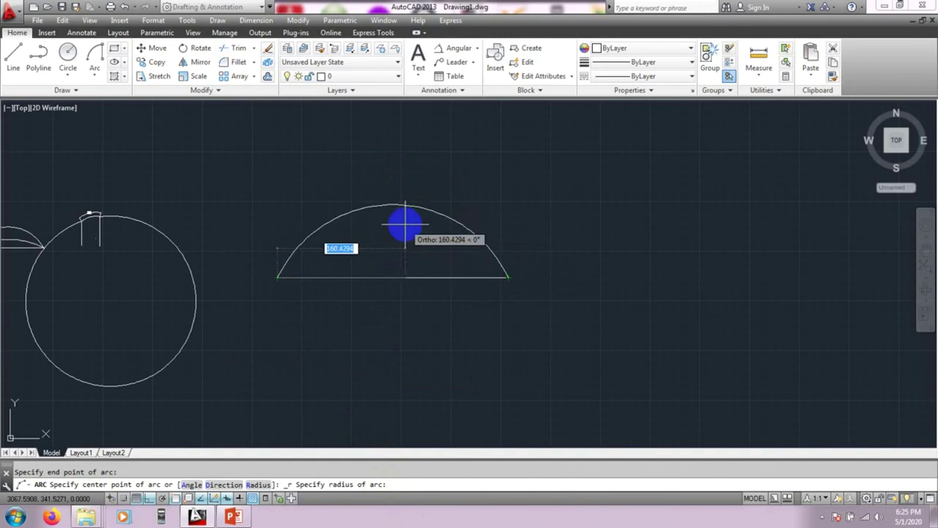
type("2")
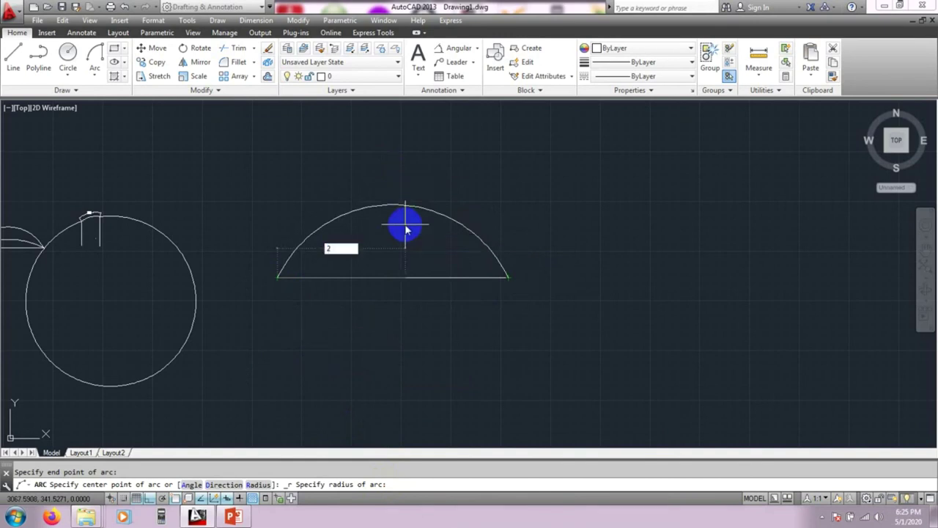
type("00")
key("Return")
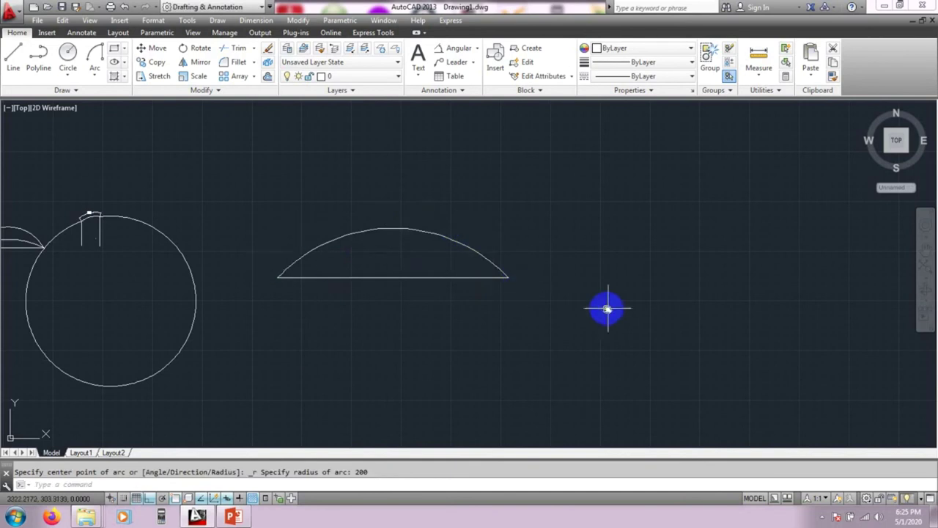
Review all shapes drawn so far, from the rectangles and ellipses to the arcs
middle_click_drag(606, 308, 582, 299)
scroll(584, 297, "down", 2)
middle_click_drag(243, 341, 329, 310)
scroll(210, 314, "down", 2)
middle_click_drag(182, 328, 284, 284)
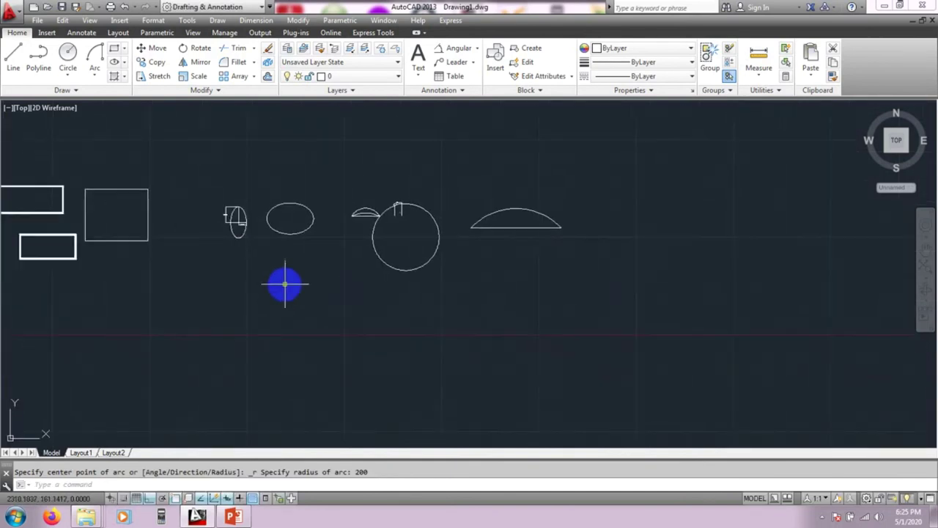
scroll(132, 279, "up", 2)
mouse_move(130, 279)
middle_mouse_down()
mouse_move(342, 316)
mouse_move(310, 325)
middle_mouse_up()
scroll(306, 337, "down", 2)
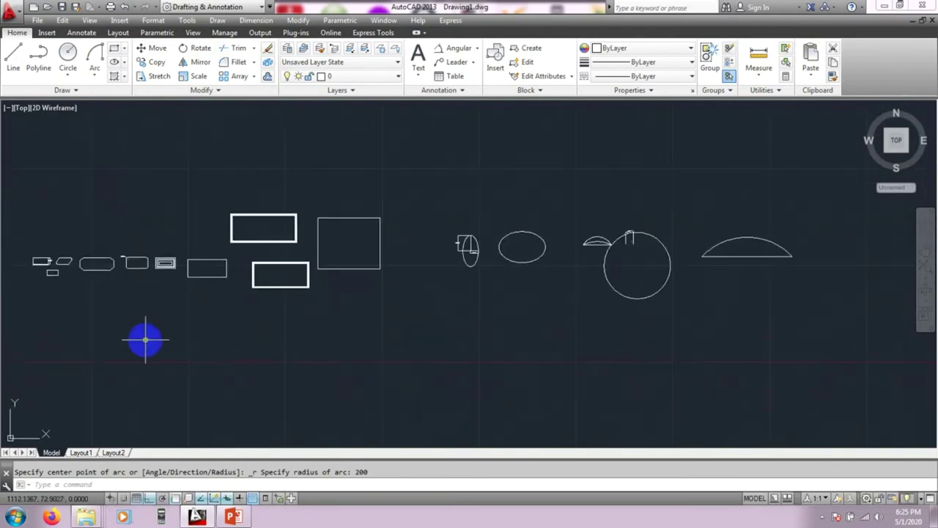
mouse_move(146, 340)
middle_mouse_down()
mouse_move(163, 331)
mouse_move(48, 301)
mouse_move(241, 383)
mouse_move(281, 350)
mouse_move(200, 363)
middle_mouse_up()
scroll(280, 350, "up", 2)
scroll(73, 249, "up", 4)
middle_click_drag(73, 249, 184, 347)
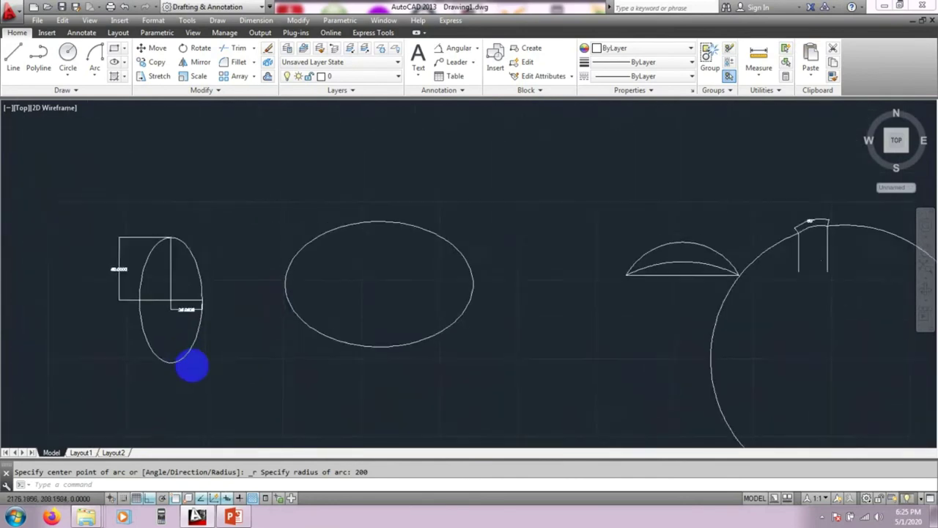
scroll(122, 318, "up", 2)
scroll(470, 315, "down", 2)
middle_click_drag(685, 331, 335, 300)
middle_click_drag(791, 315, 612, 286)
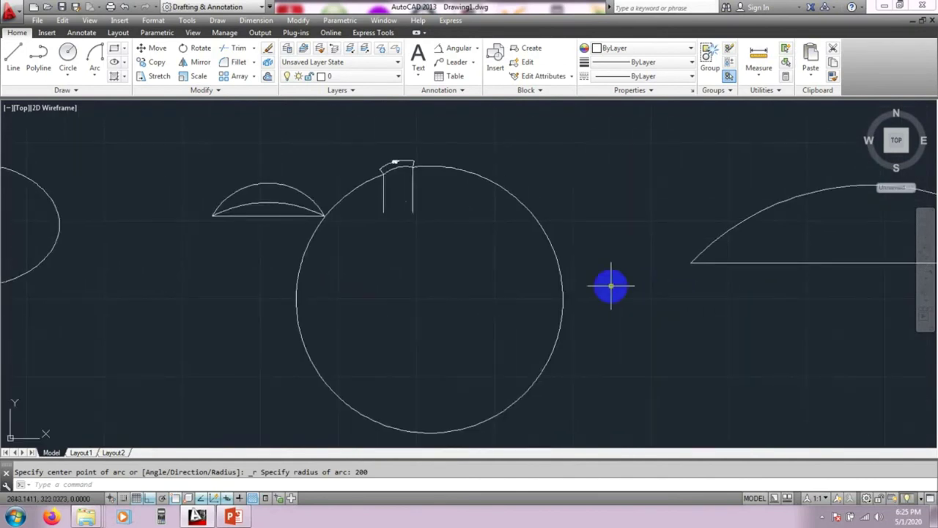